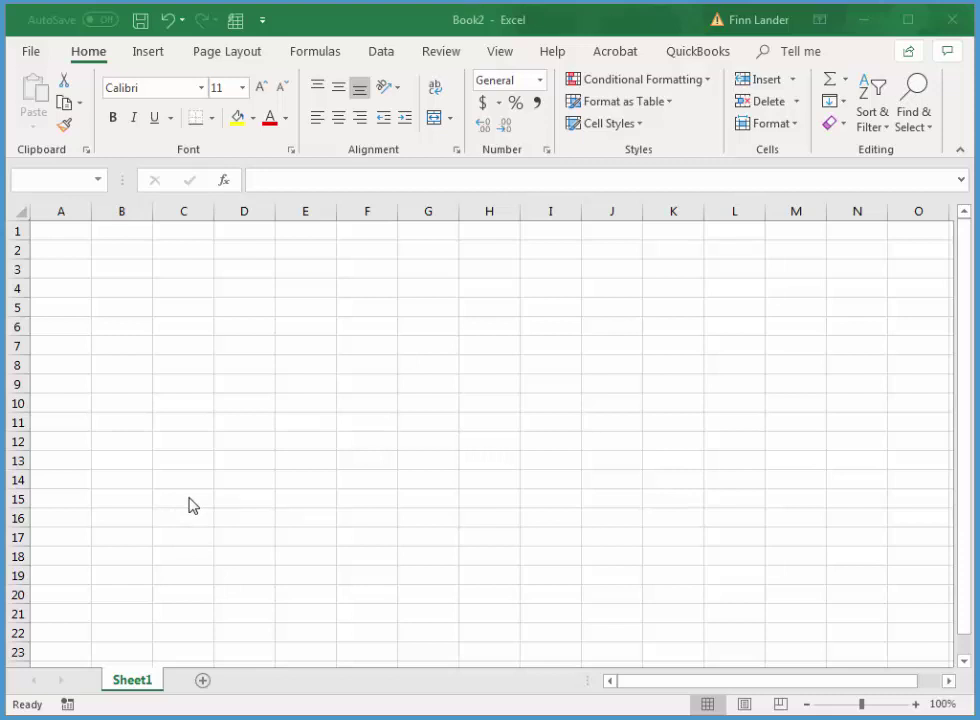
Enter the label "loan amount" in A1 and the value -20000 in B1, with column A autofitted to the label.
click(64, 236)
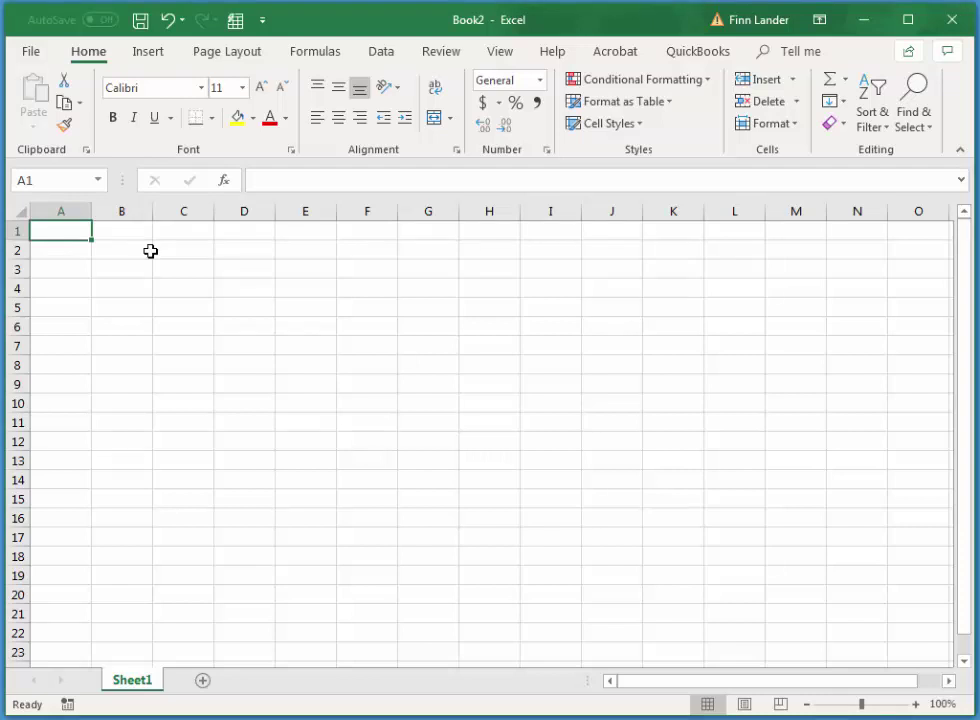
text(loan )
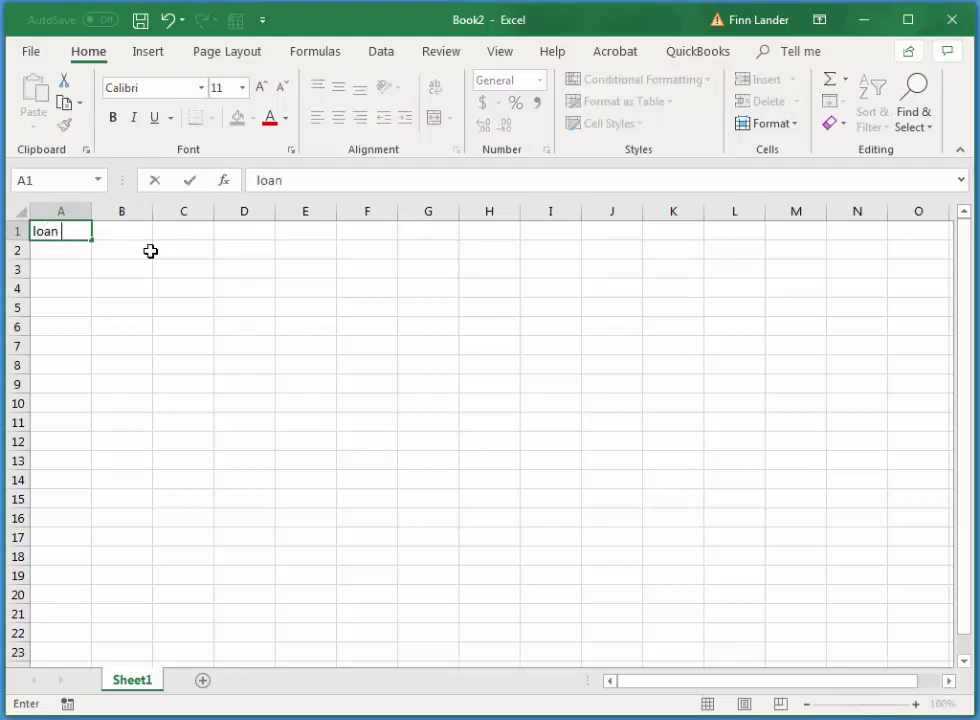
text(amount)
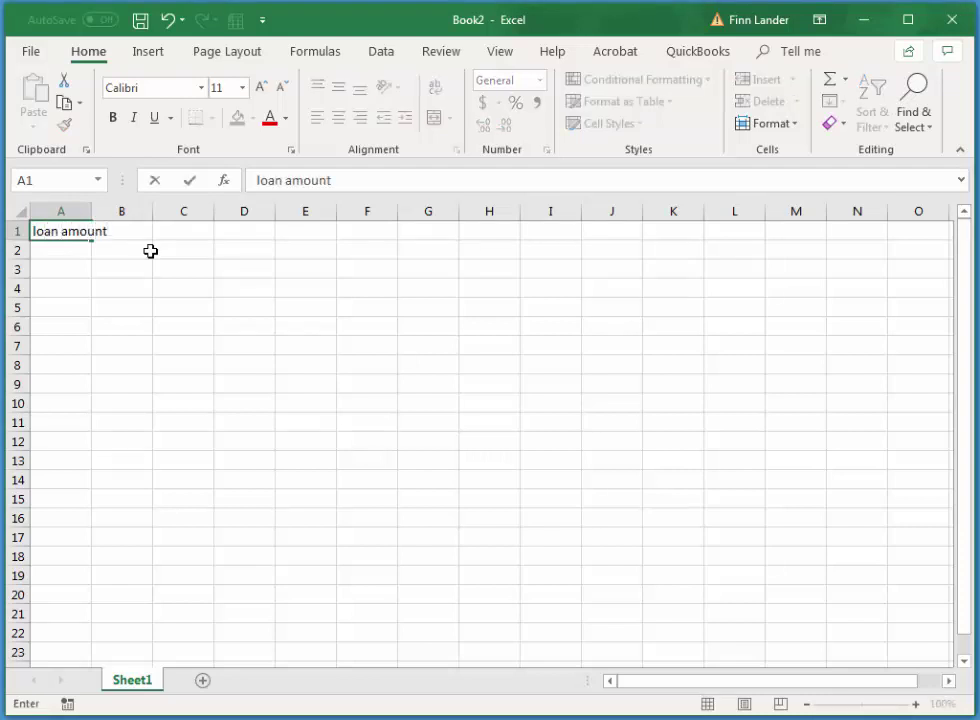
key(Tab)
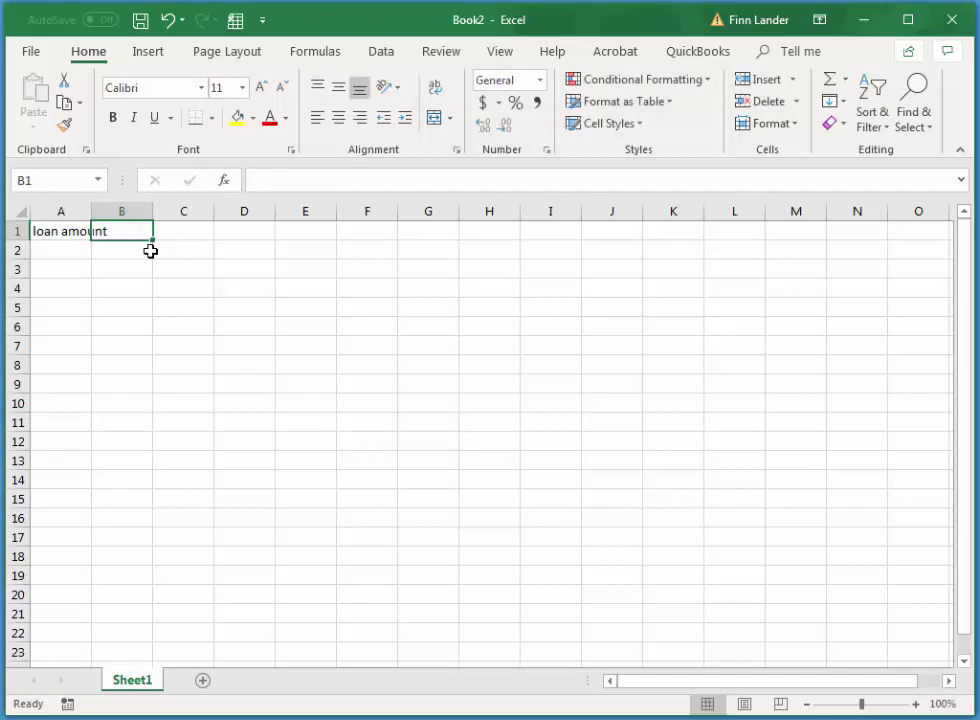
double_click(91, 210)
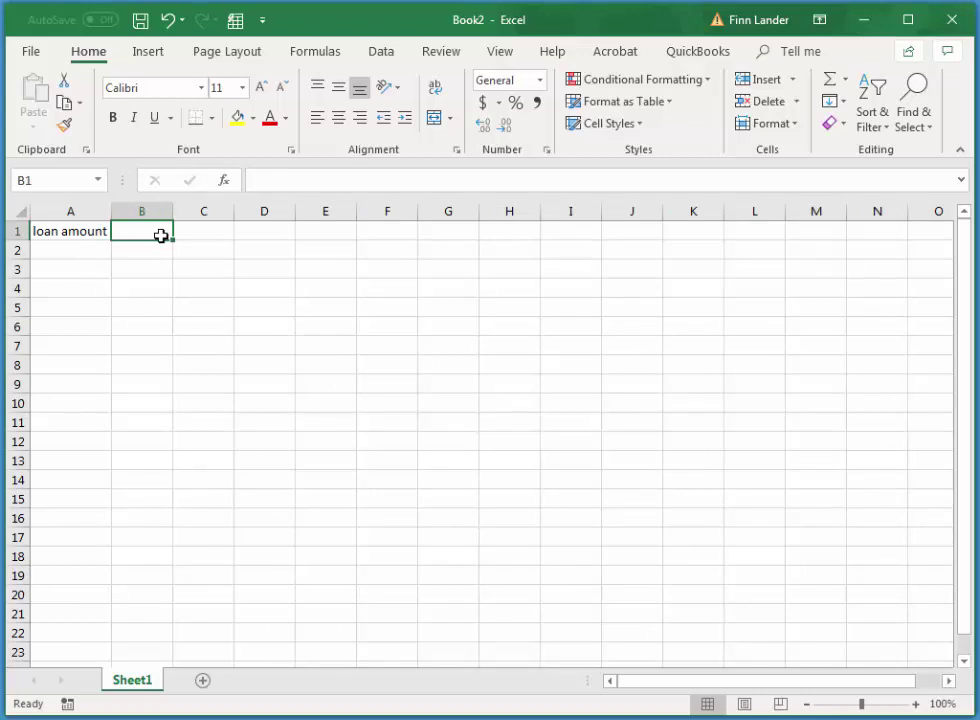
text(-2)
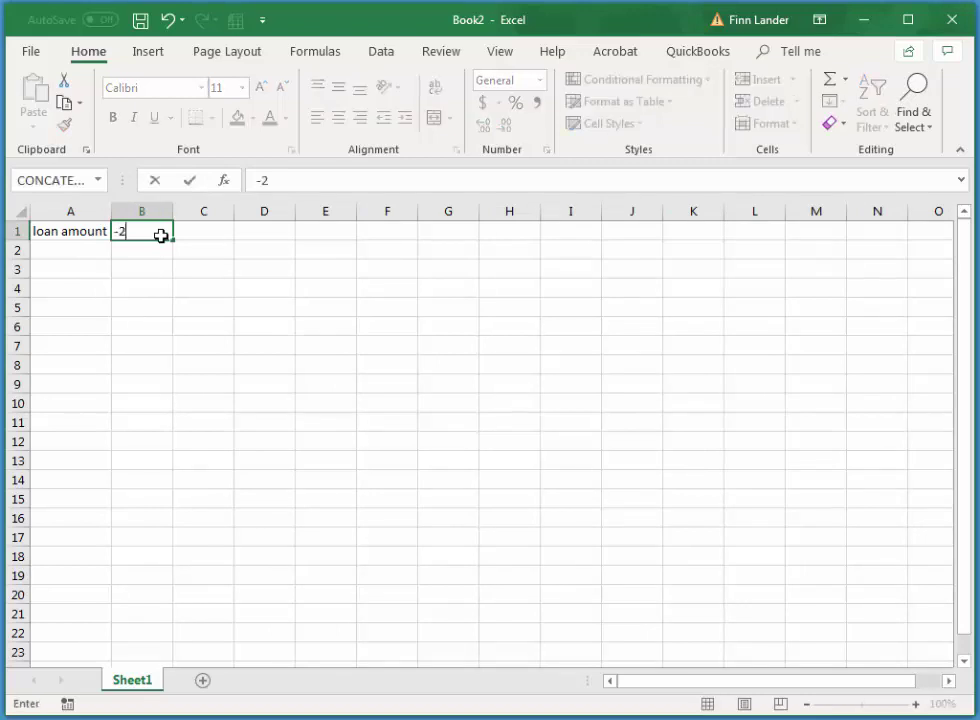
text(0000)
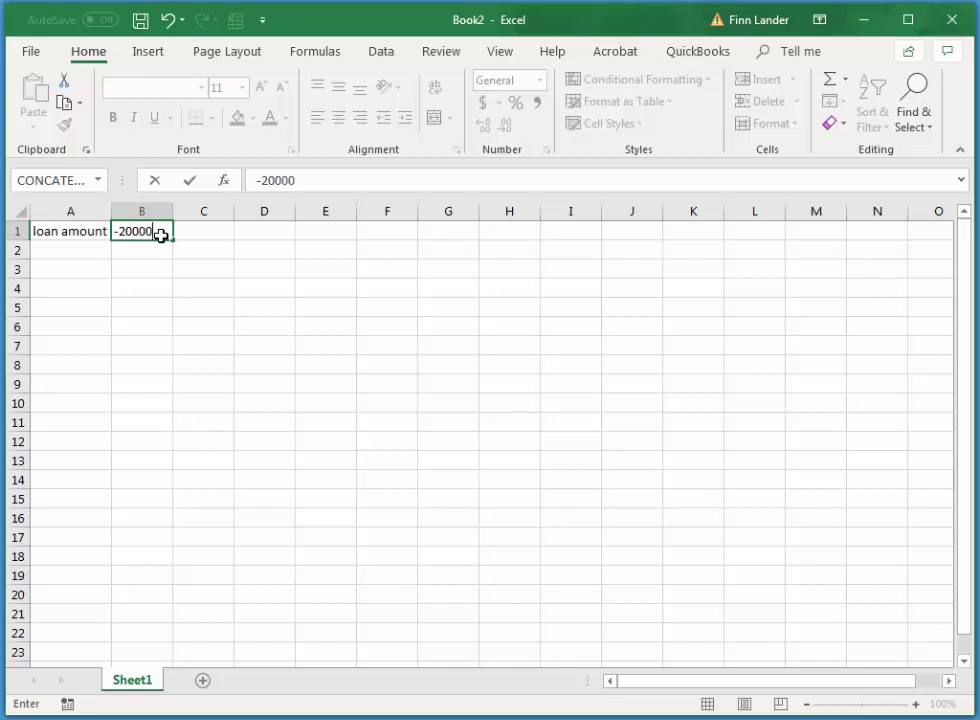
key(ctrl+Return)
key(Return)
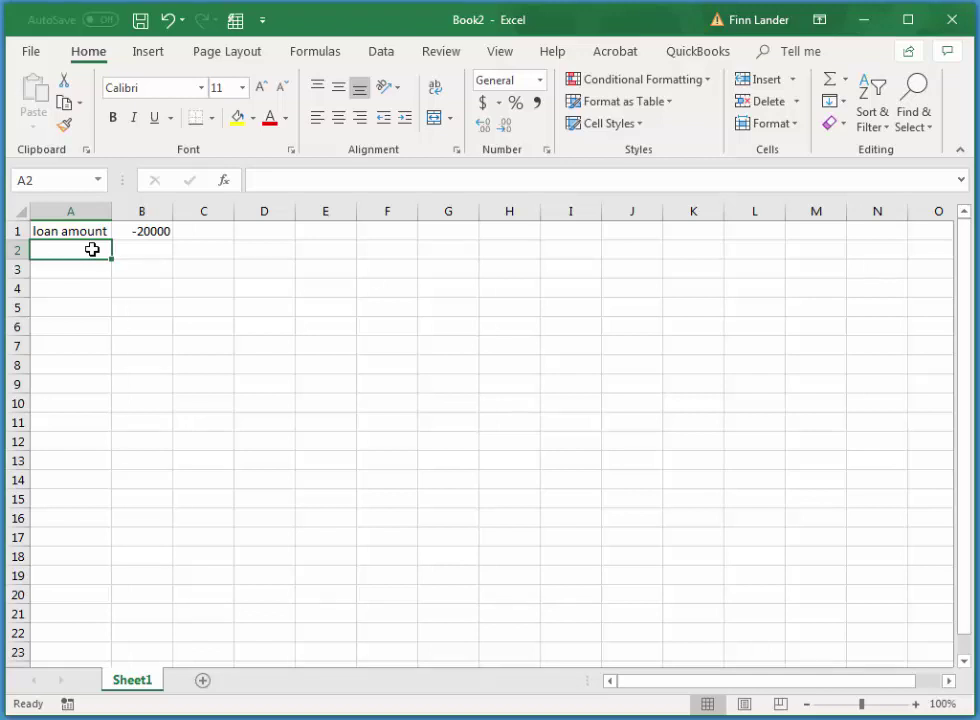
Enter "Annual Interest Rate" in A2 and 15% in B2, with column A autofitted to the longer label.
text(Annual)
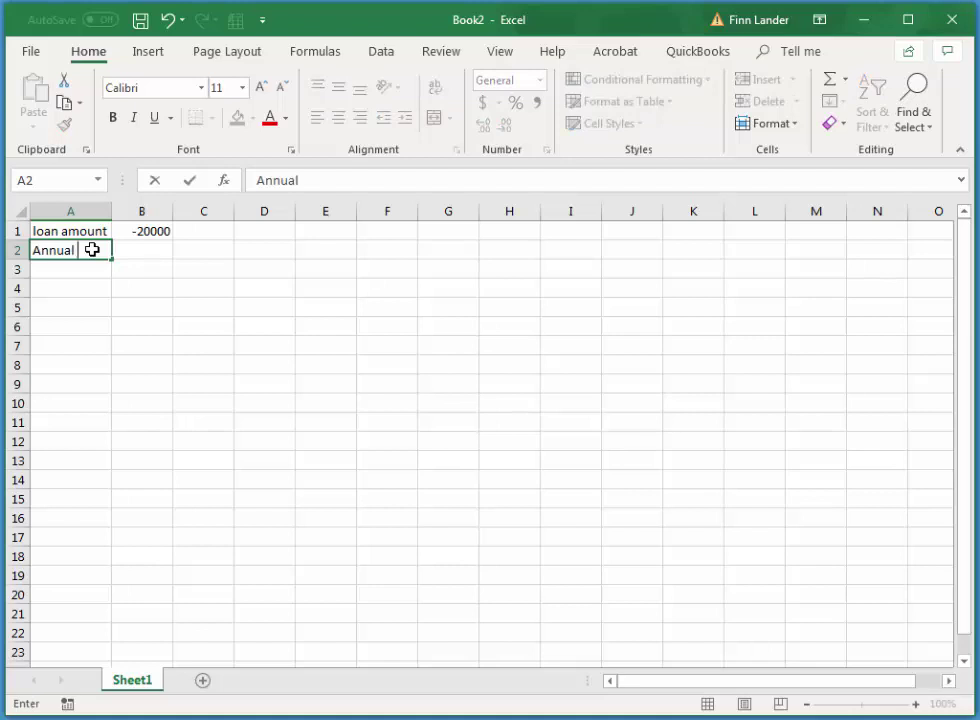
text( Interest Rate)
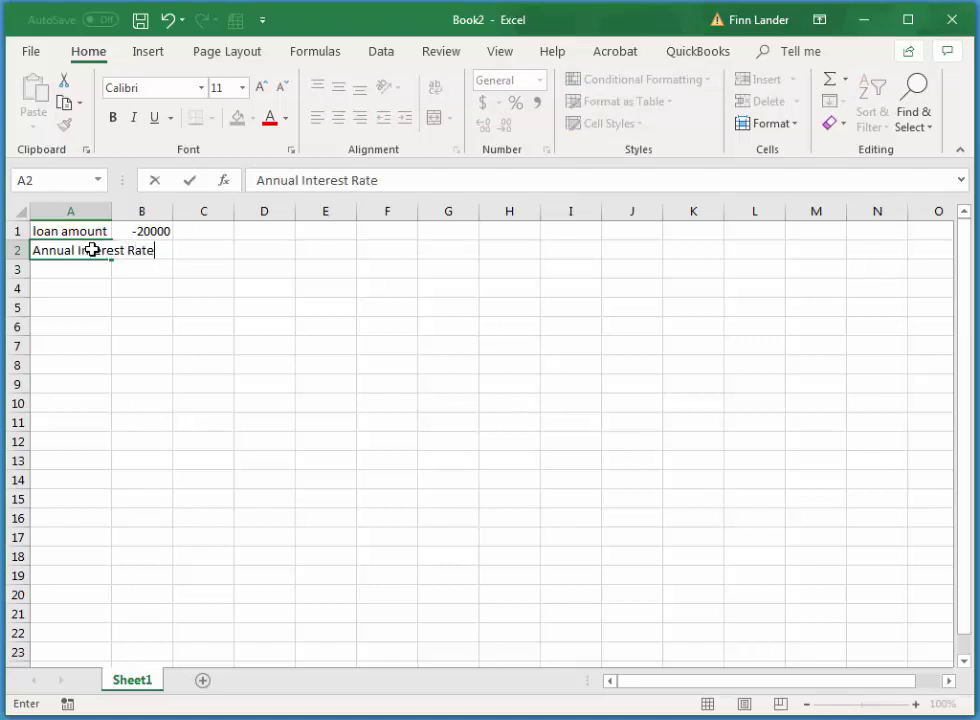
key(Tab)
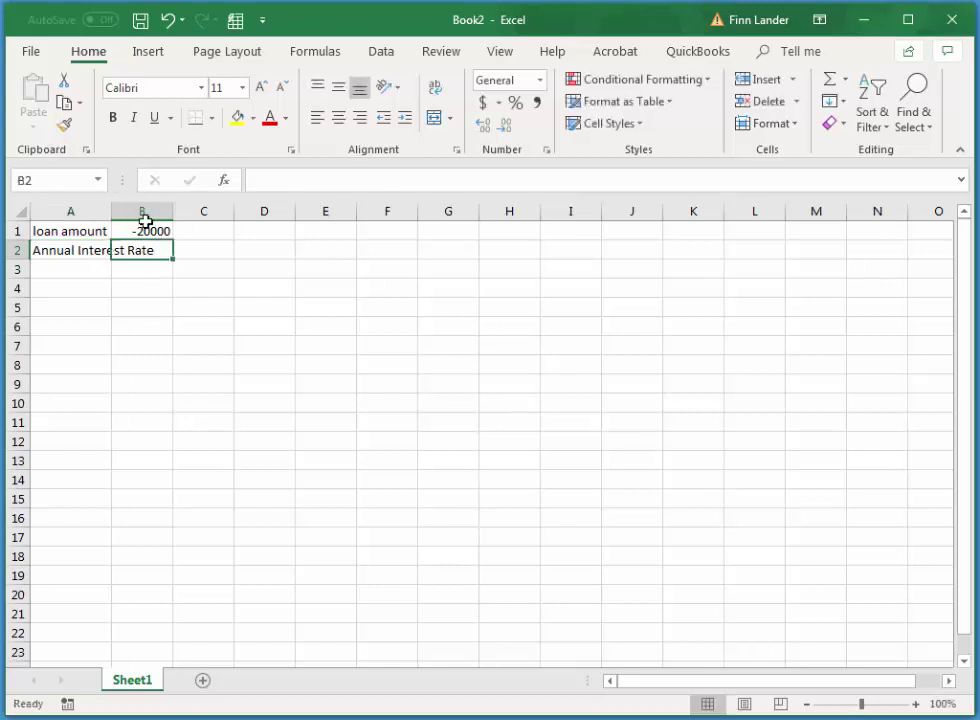
drag(112, 212, 112, 212)
double_click(112, 212)
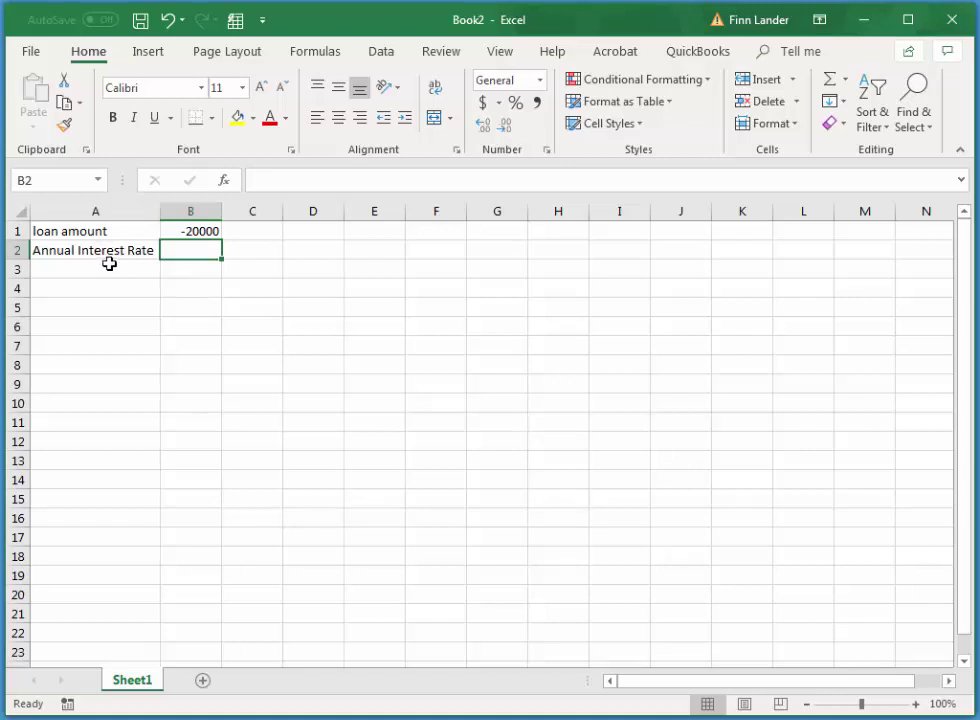
text(15%)
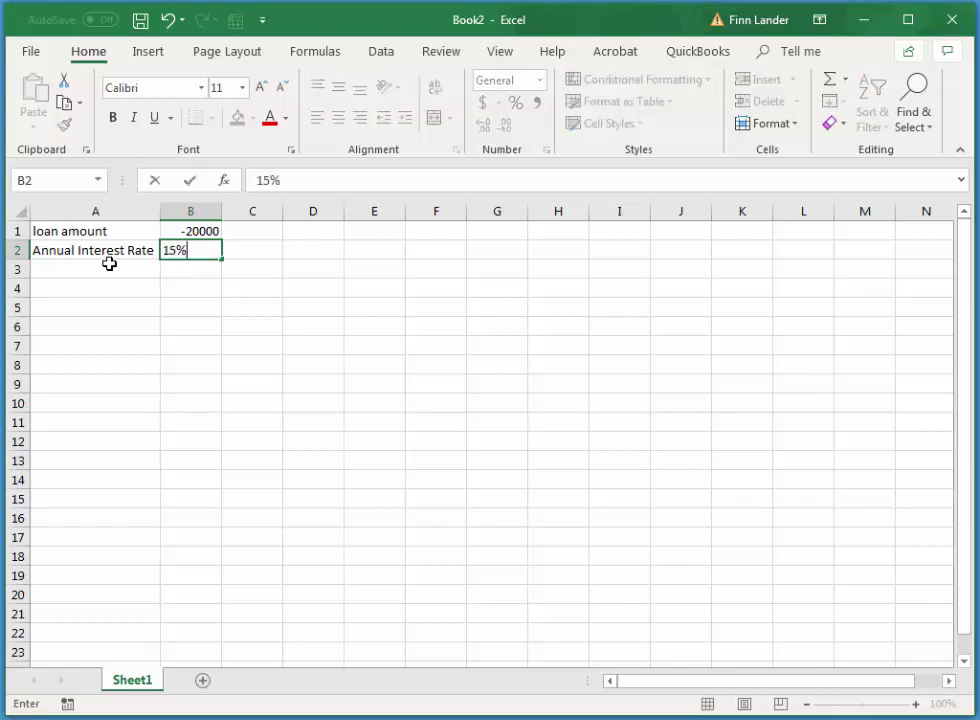
click(109, 263)
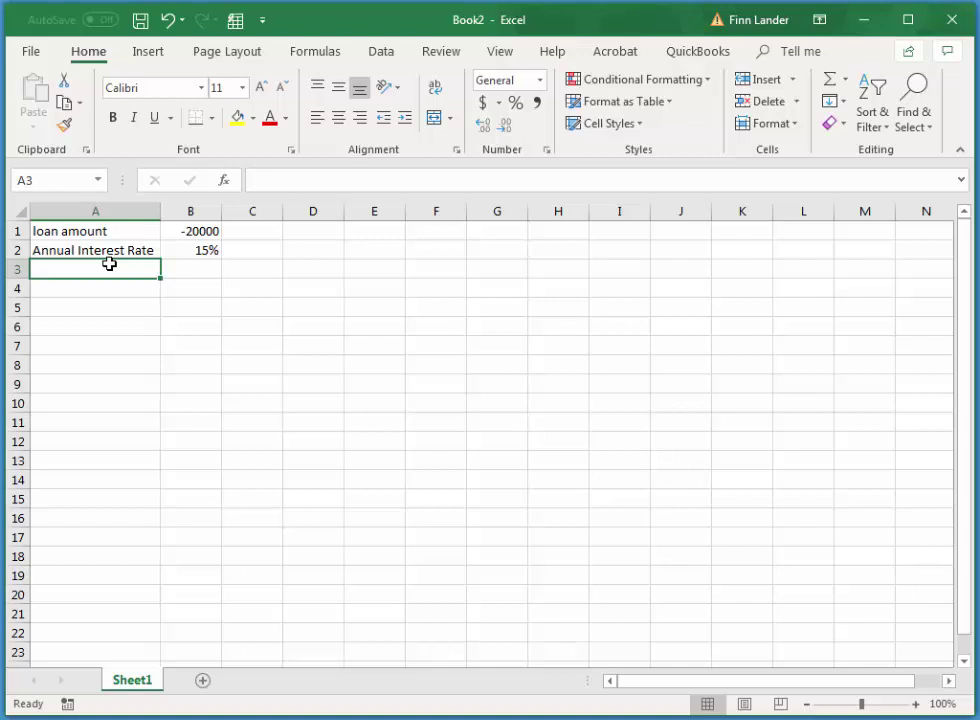
Enter the label "Number of periods" in A3 and the value 36 in B3.
text(Number of periods)
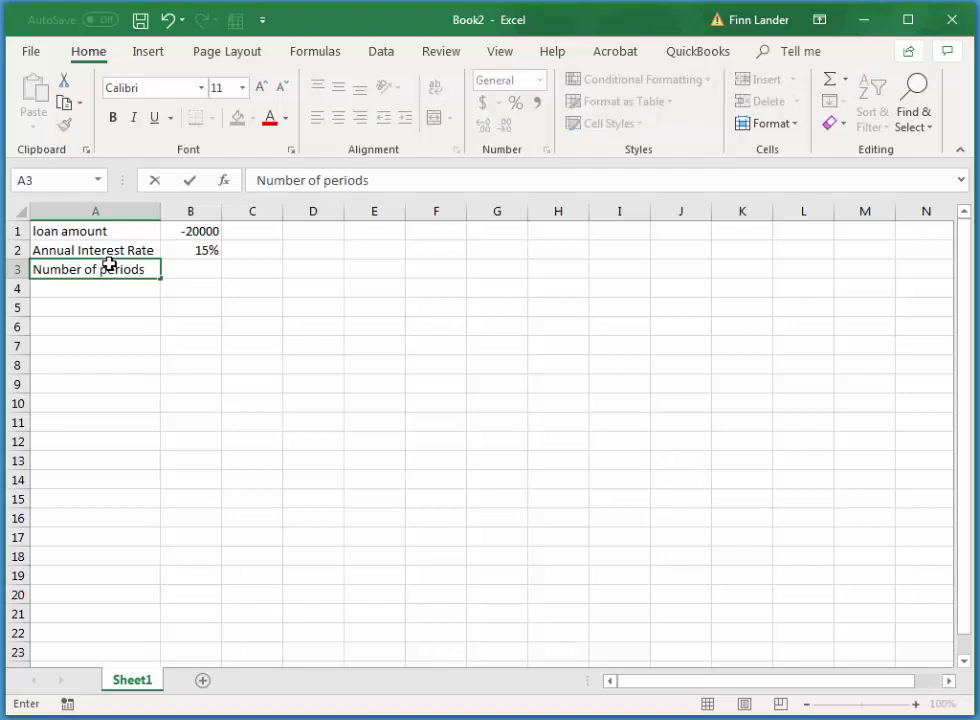
key(Tab)
text(3)
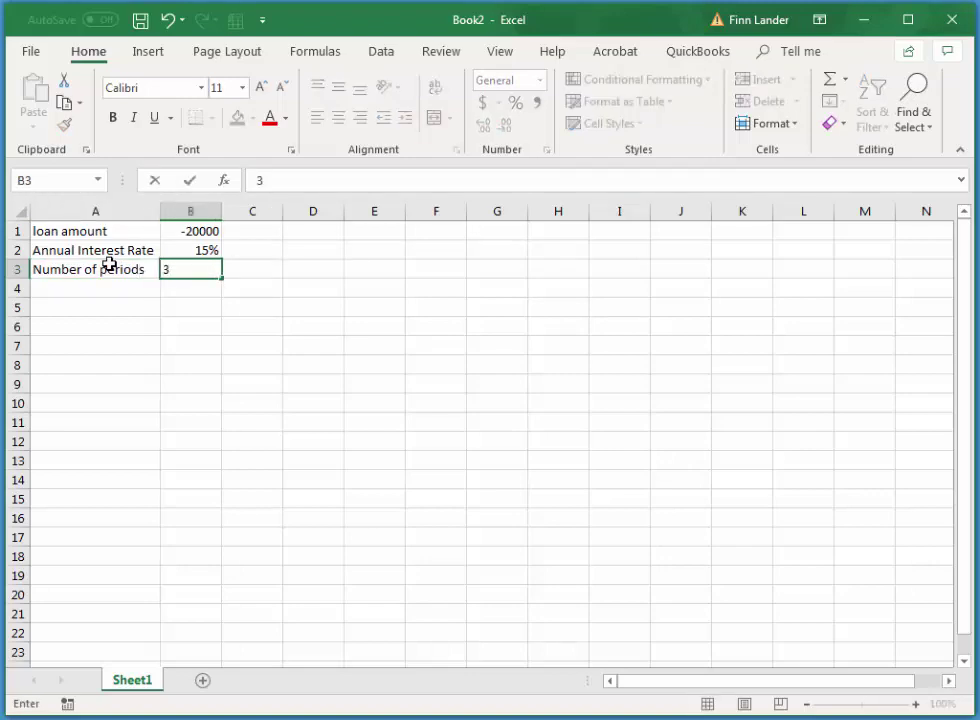
text(6)
key(Return)
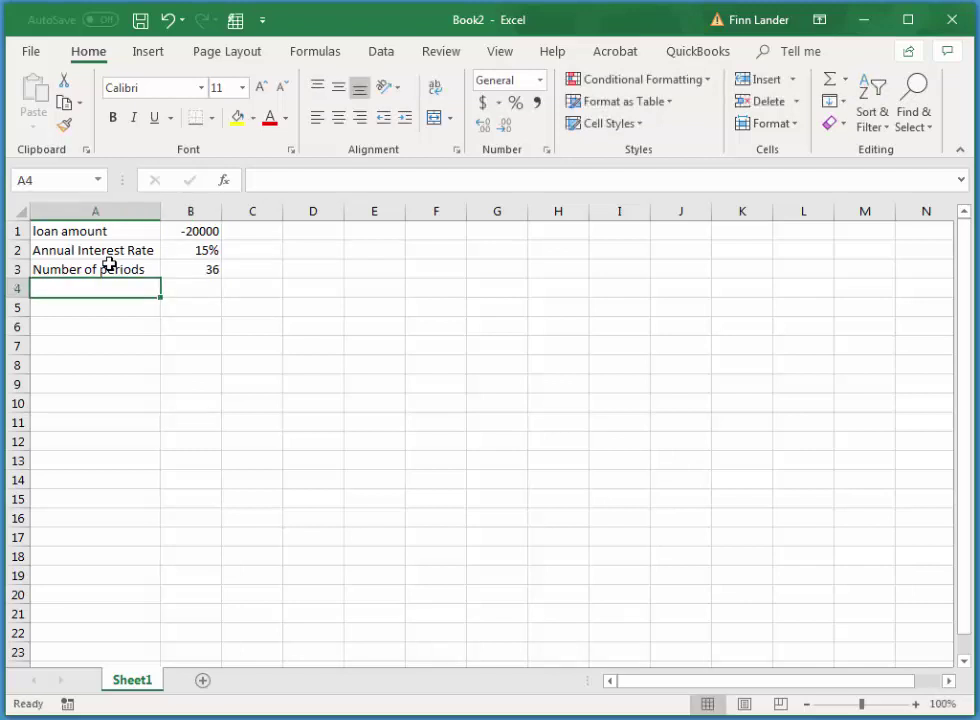
Leave row 4 blank and enter the label "Payment per period" in A5.
key(Down)
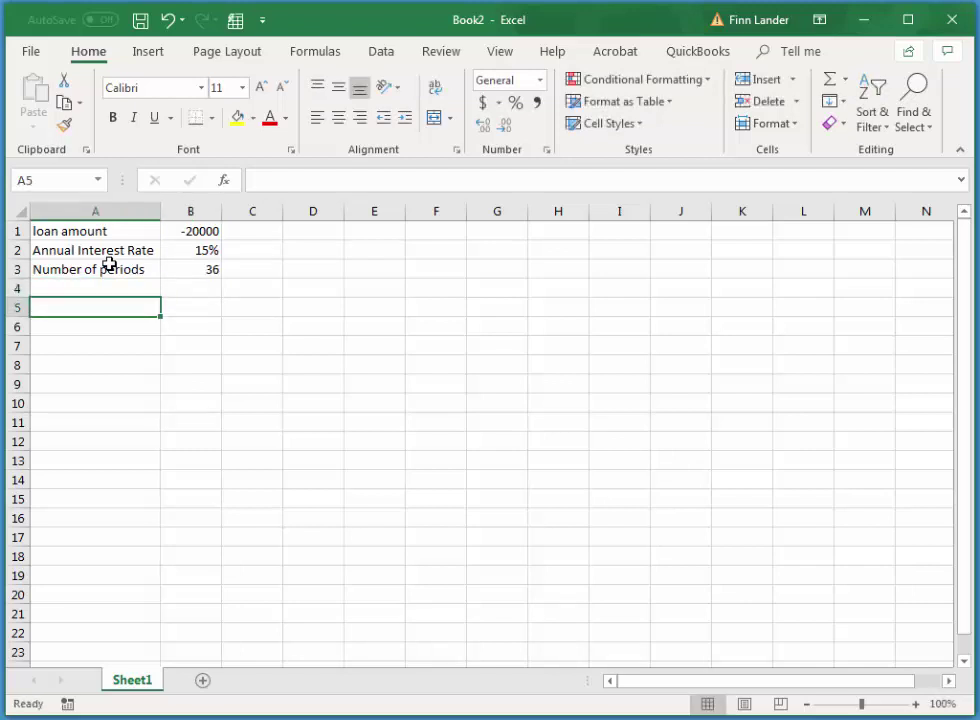
text(Payme)
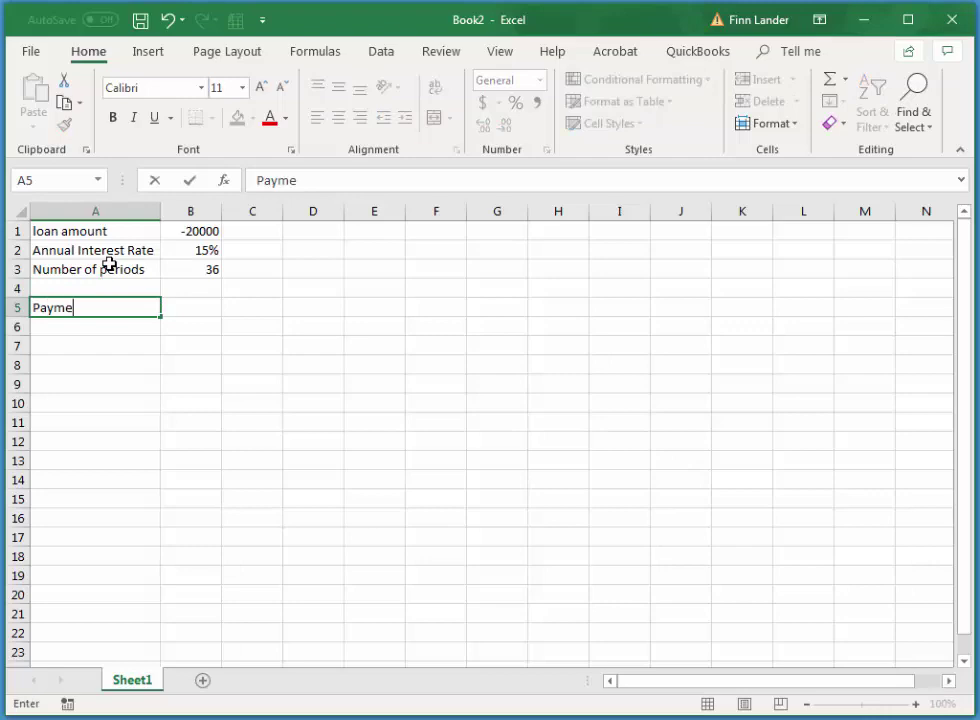
text(nt per per)
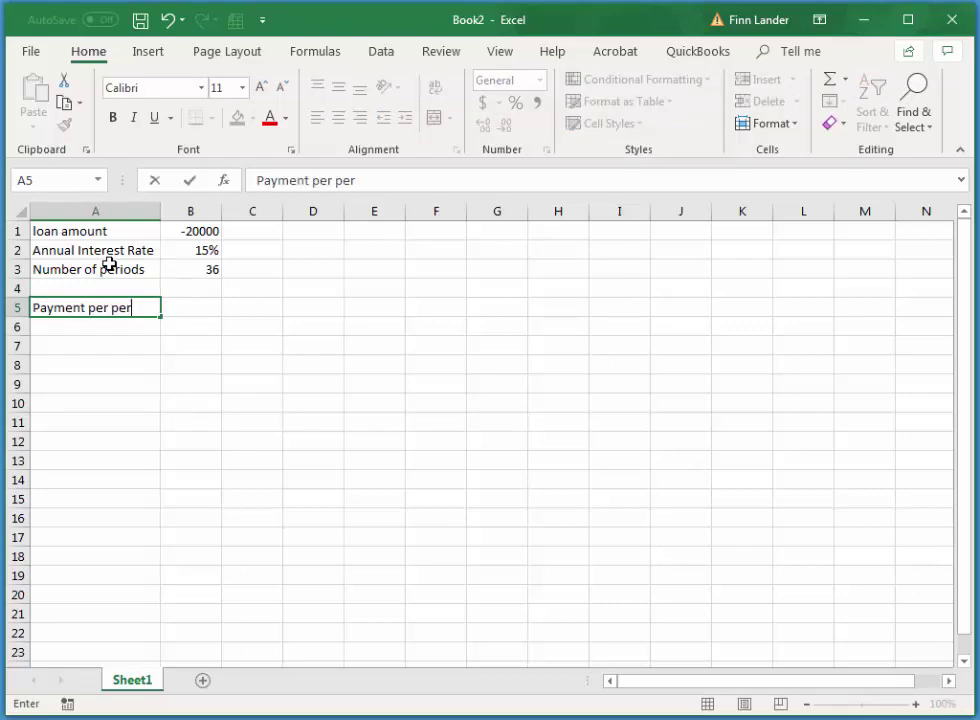
text(iod)
key(Tab)
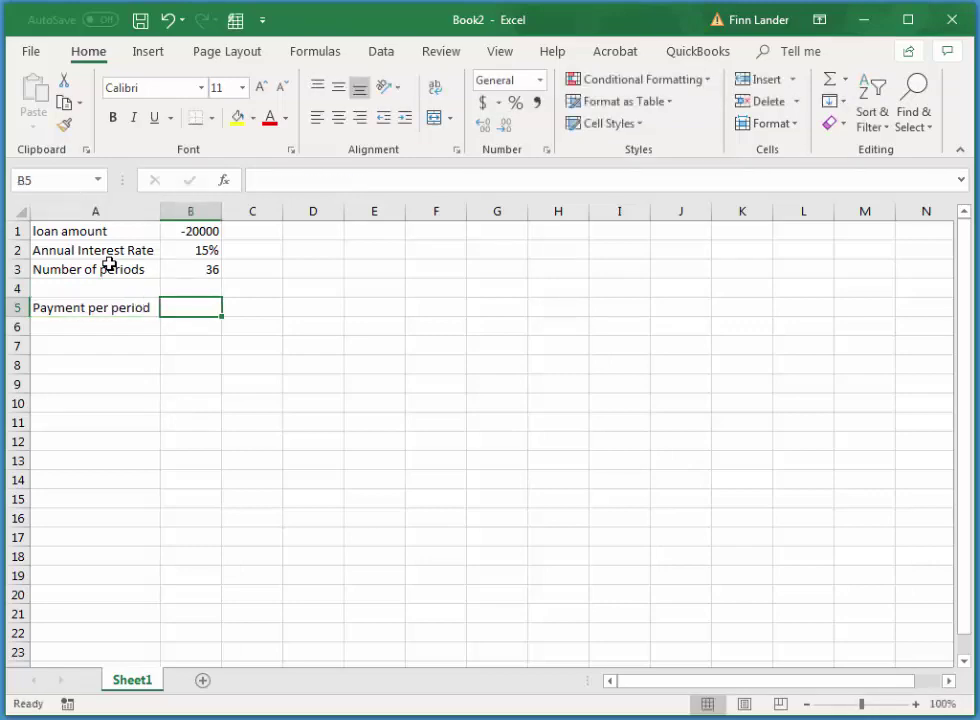
Calculate the monthly loan payment in B5 with the formula =PMT(B2/12,B3,B1).
text(=)
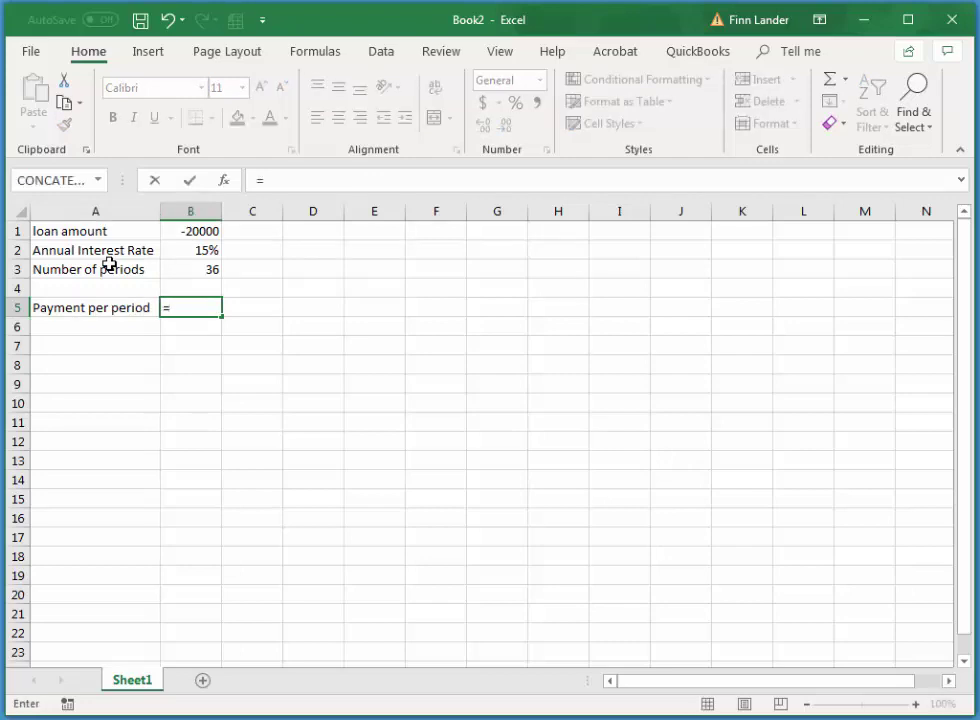
text(mp)
key(BackSpace)
key(BackSpace)
text(pm)
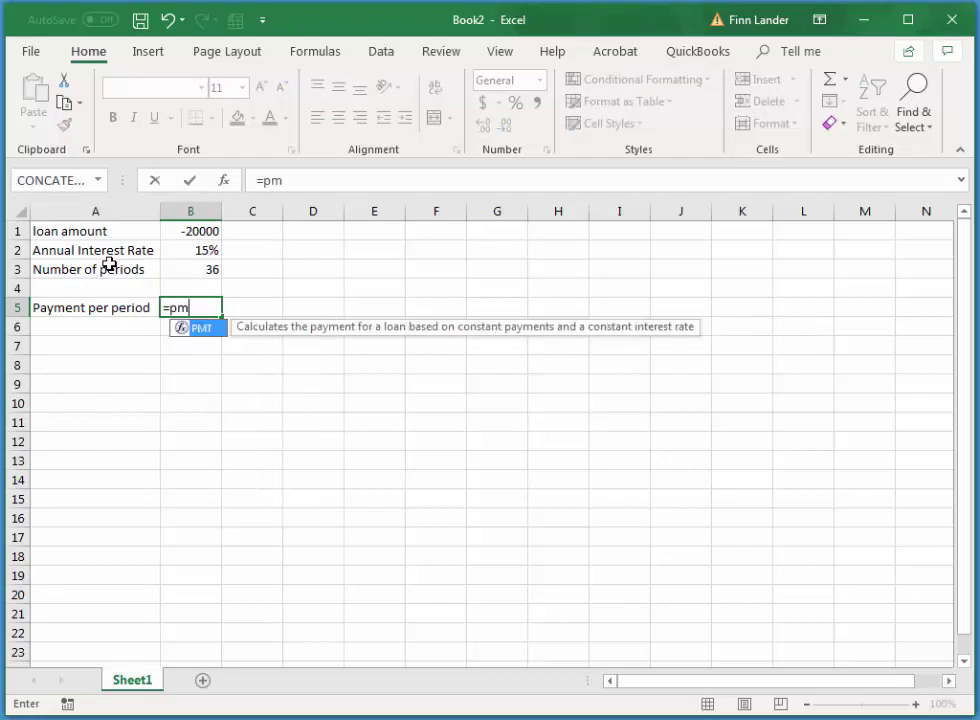
text(t()
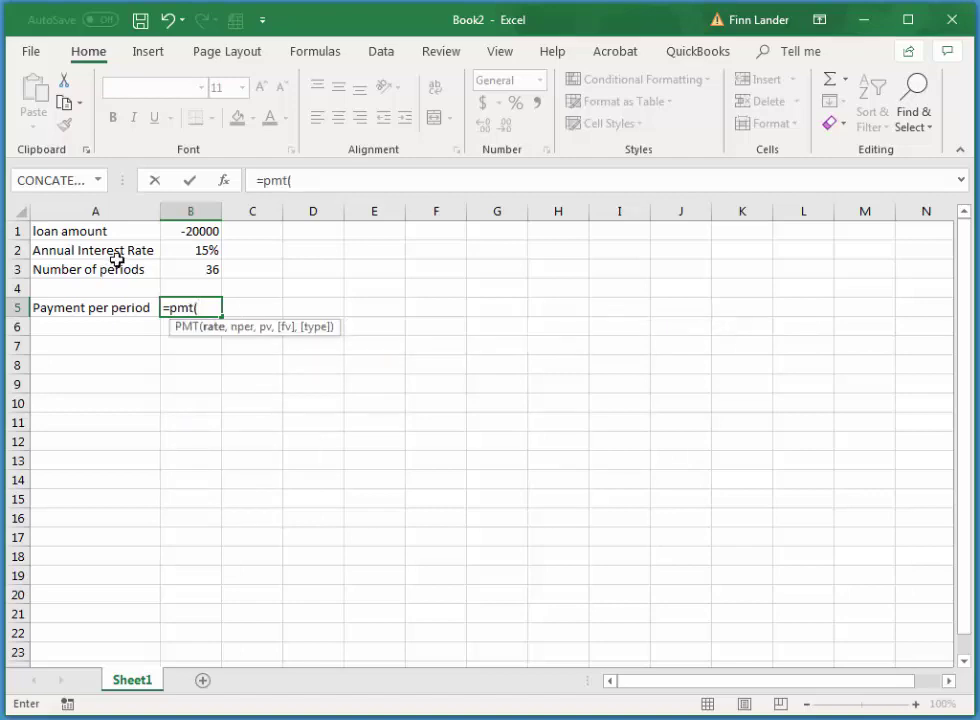
click(212, 250)
text(/)
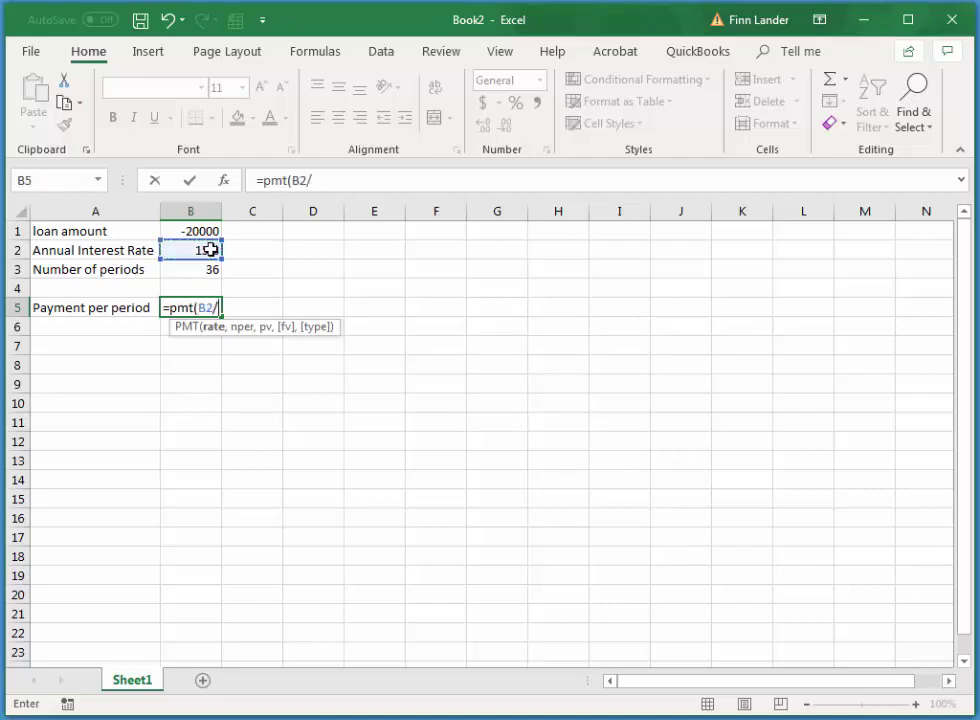
text(12,)
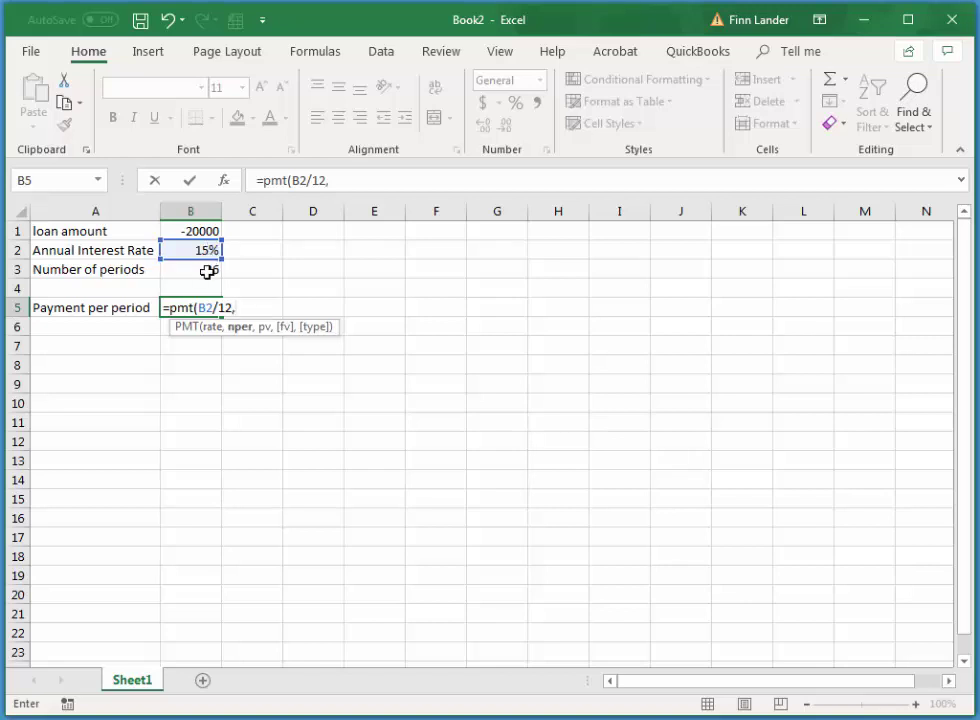
click(207, 272)
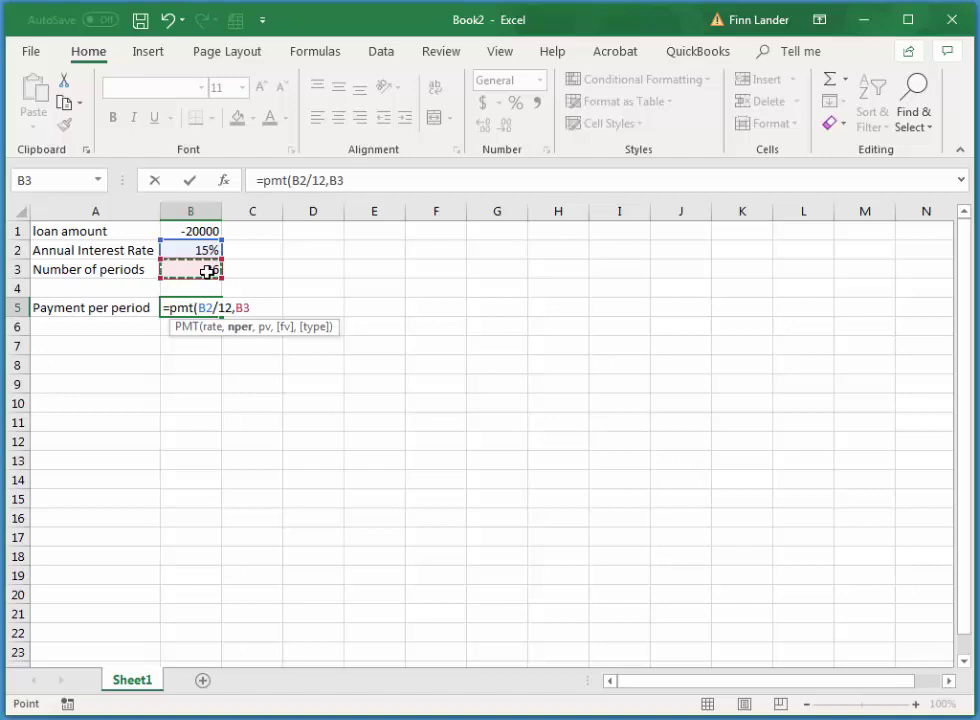
text(,)
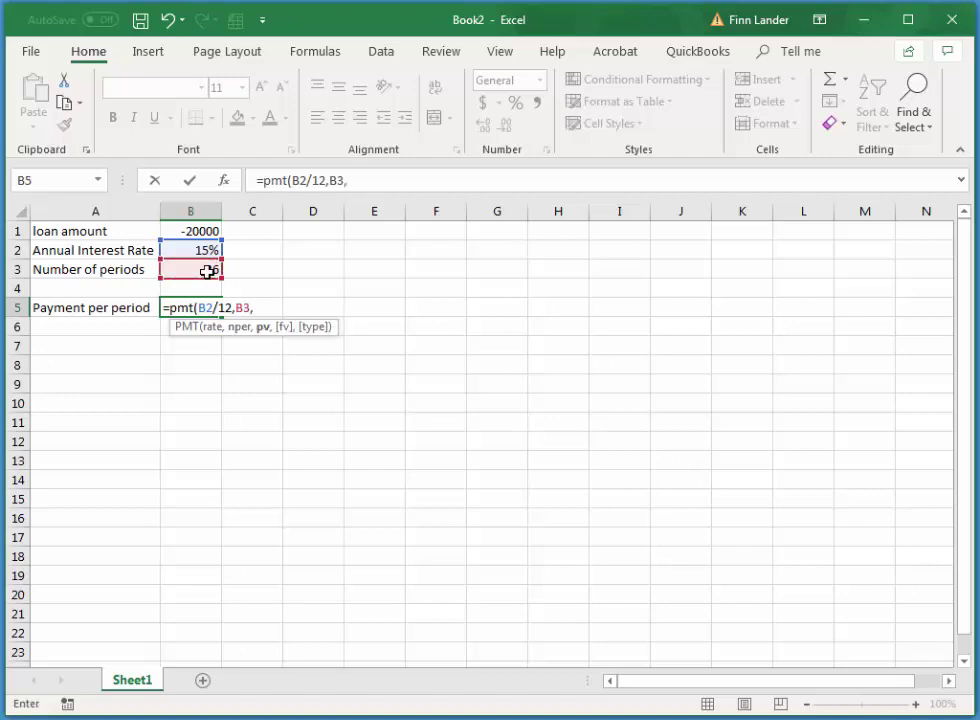
click(198, 232)
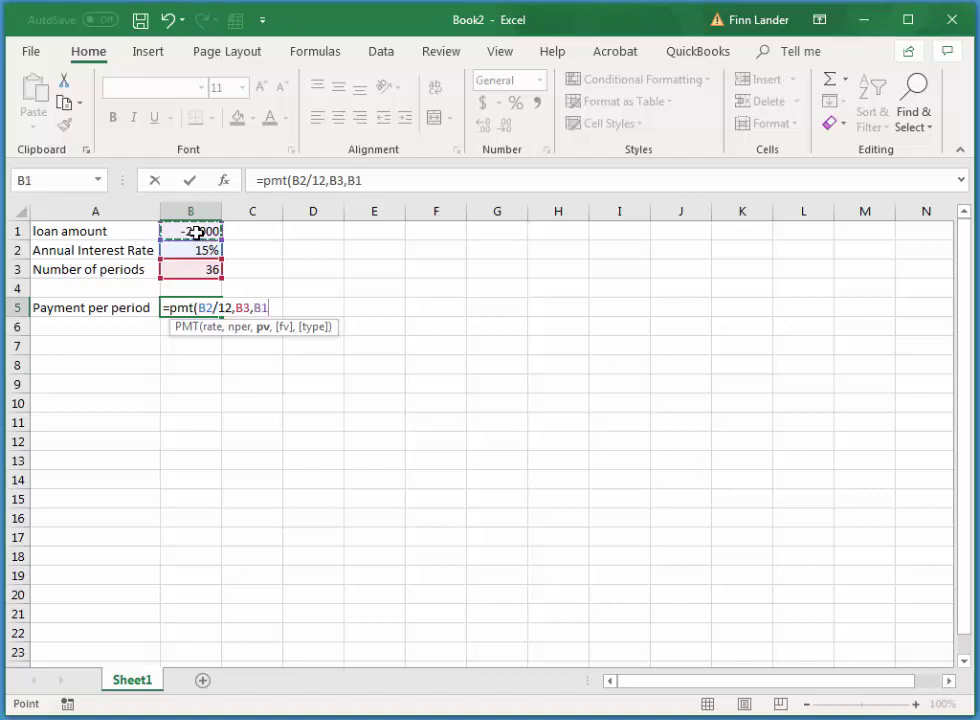
text())
key(Return)
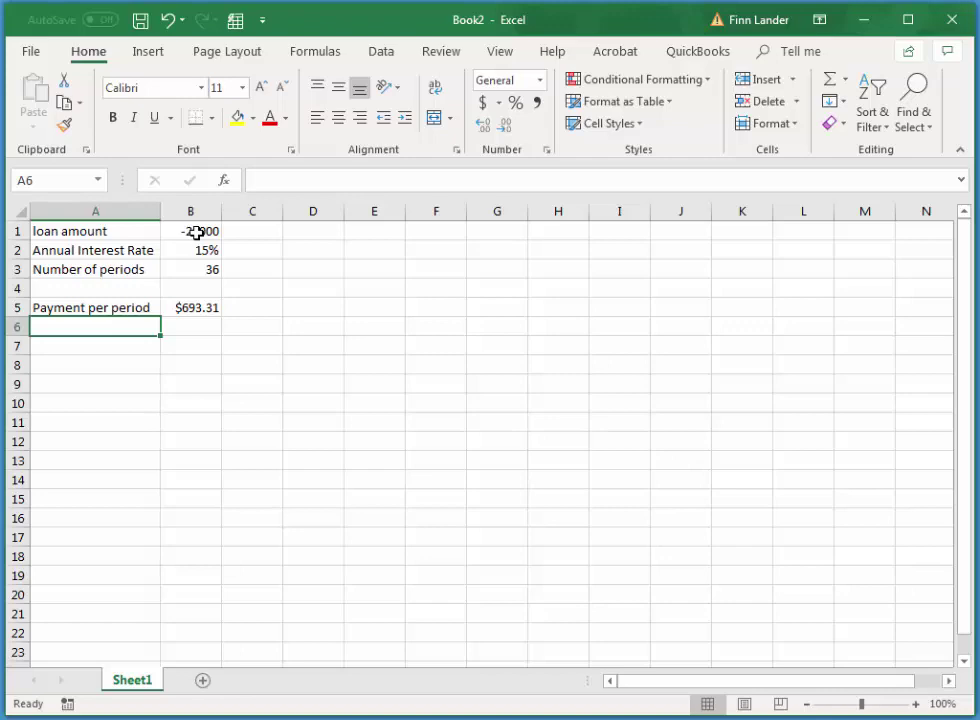
Enter the label "Total amount paid" in A6 and calculate it in B6 with the formula =B5*B3.
text(Total am)
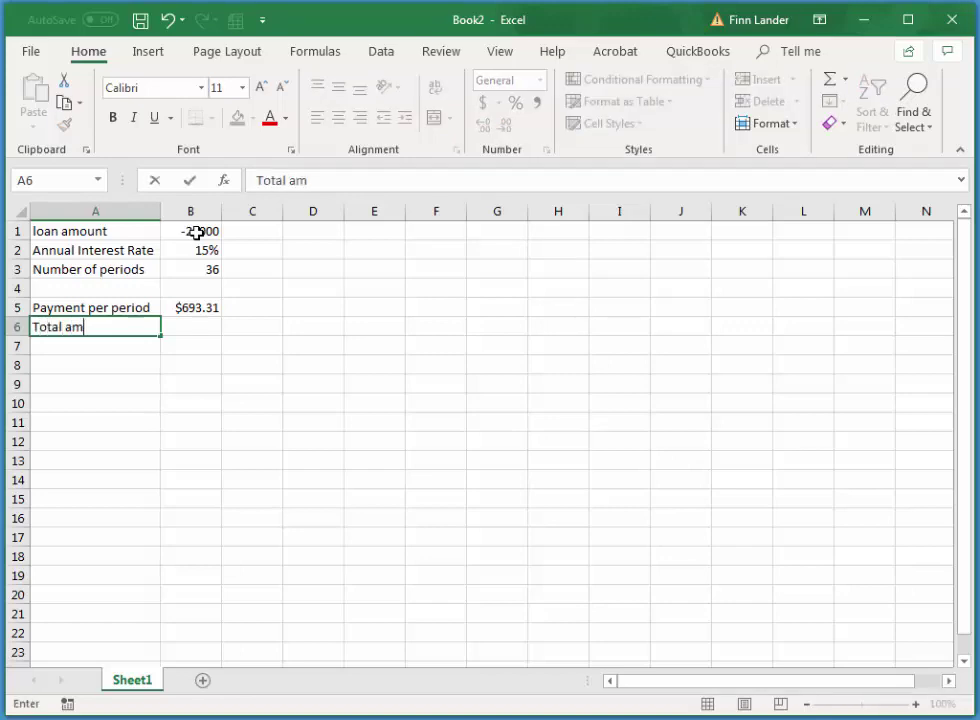
text(ount paid)
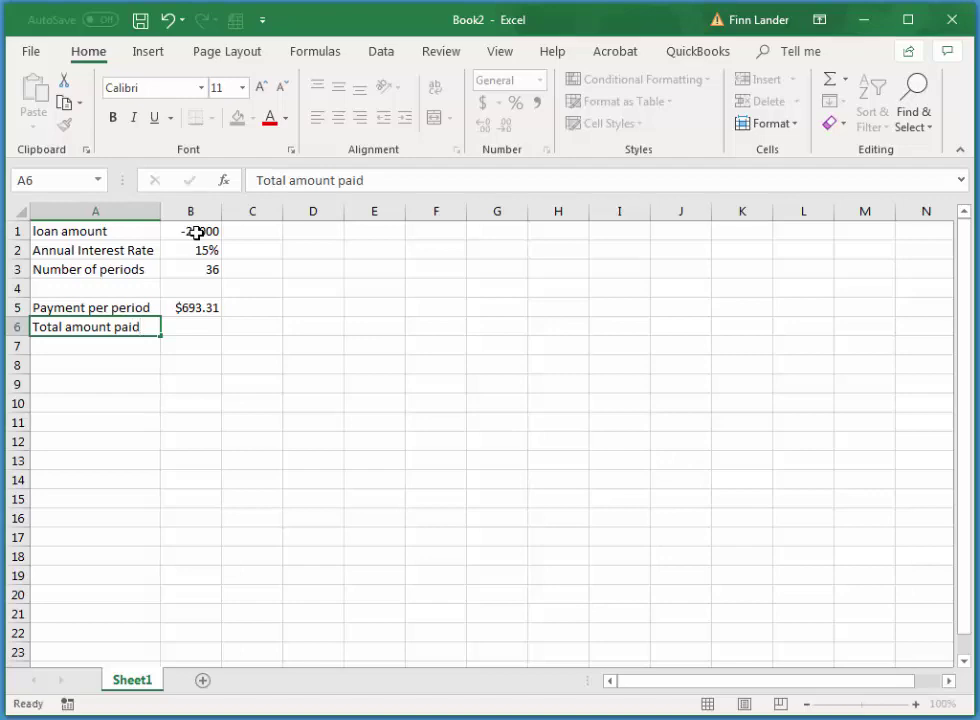
key(Tab)
text(=)
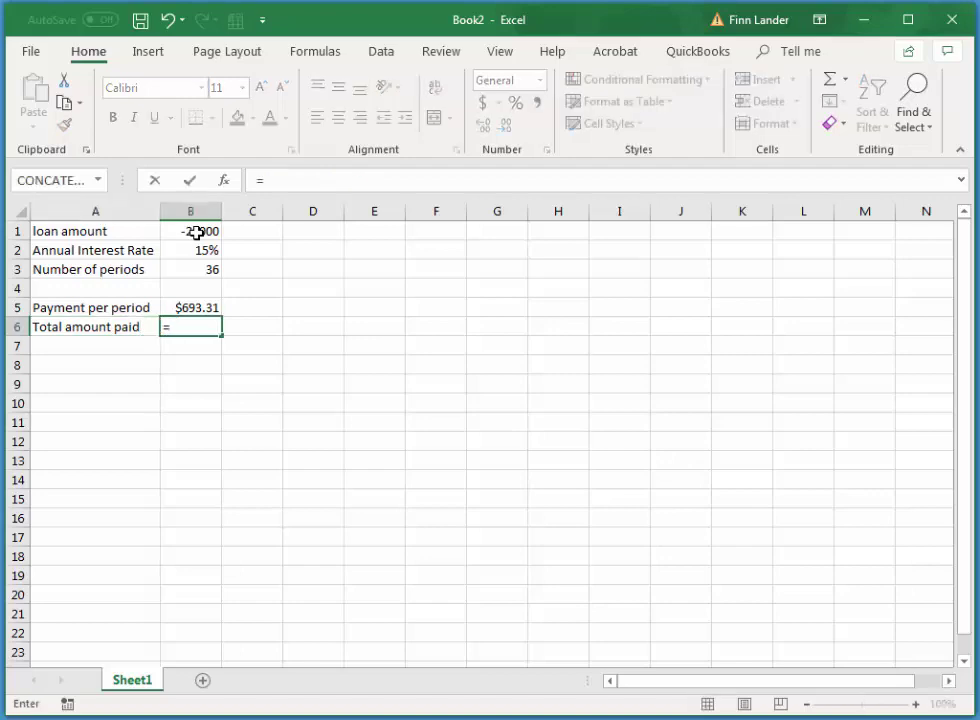
click(188, 308)
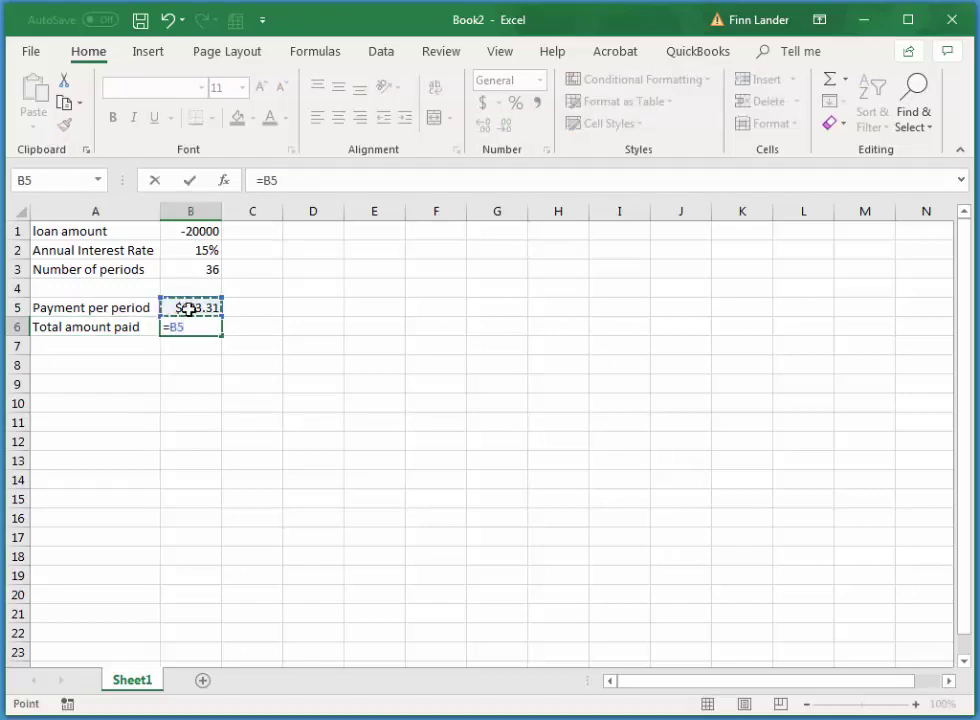
text(*)
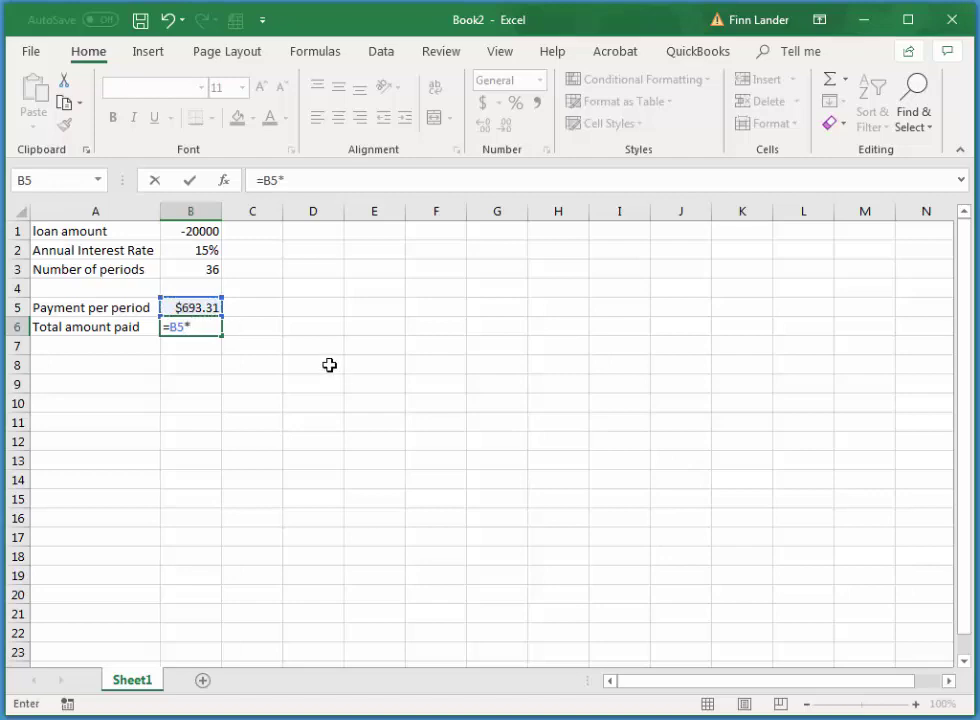
click(198, 271)
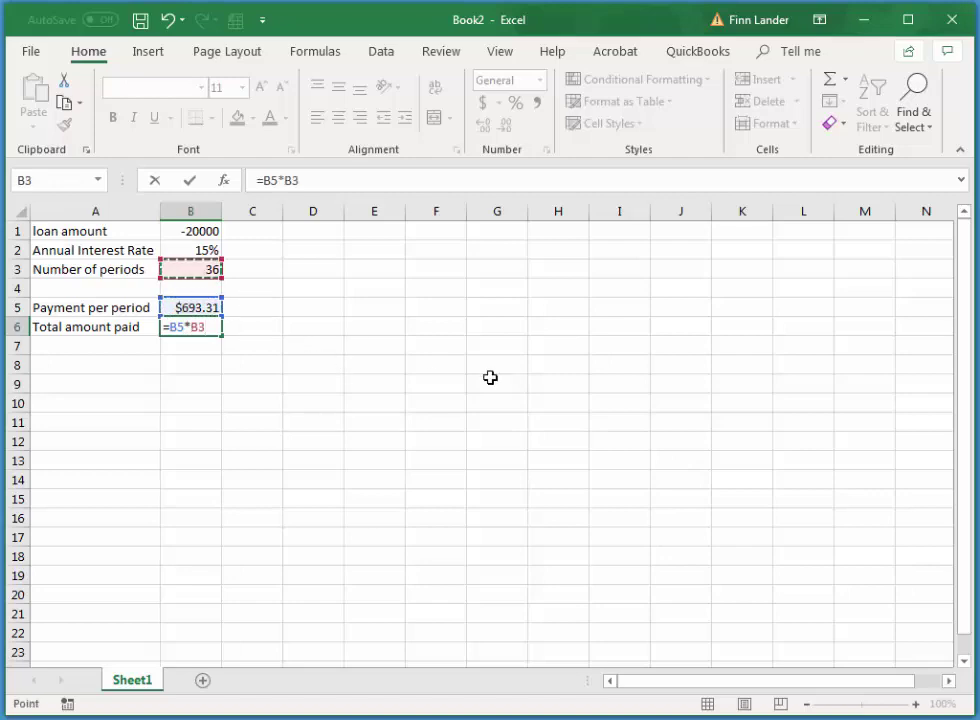
key(Return)
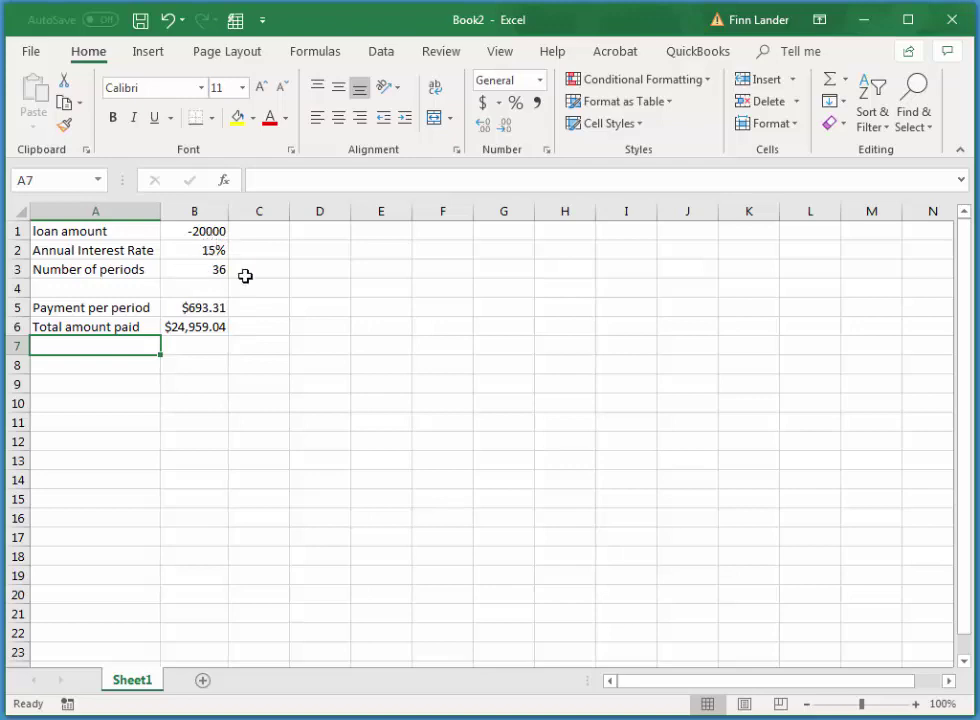
Set the number of periods in B3 to 60 and move the payment and total block A5:B6 to F1:G2.
click(216, 270)
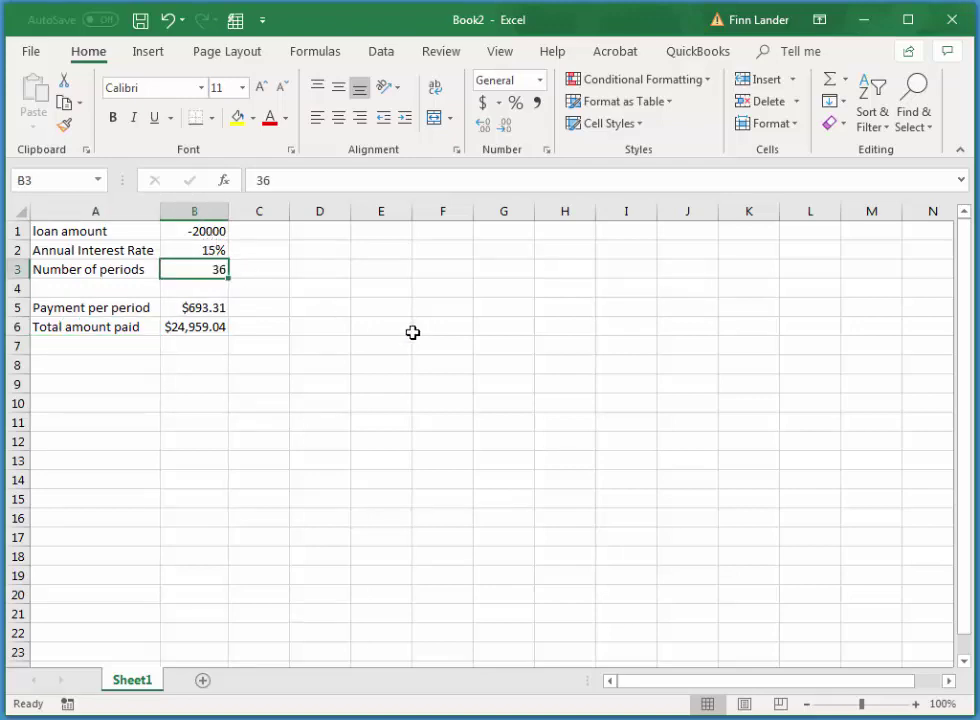
text(60)
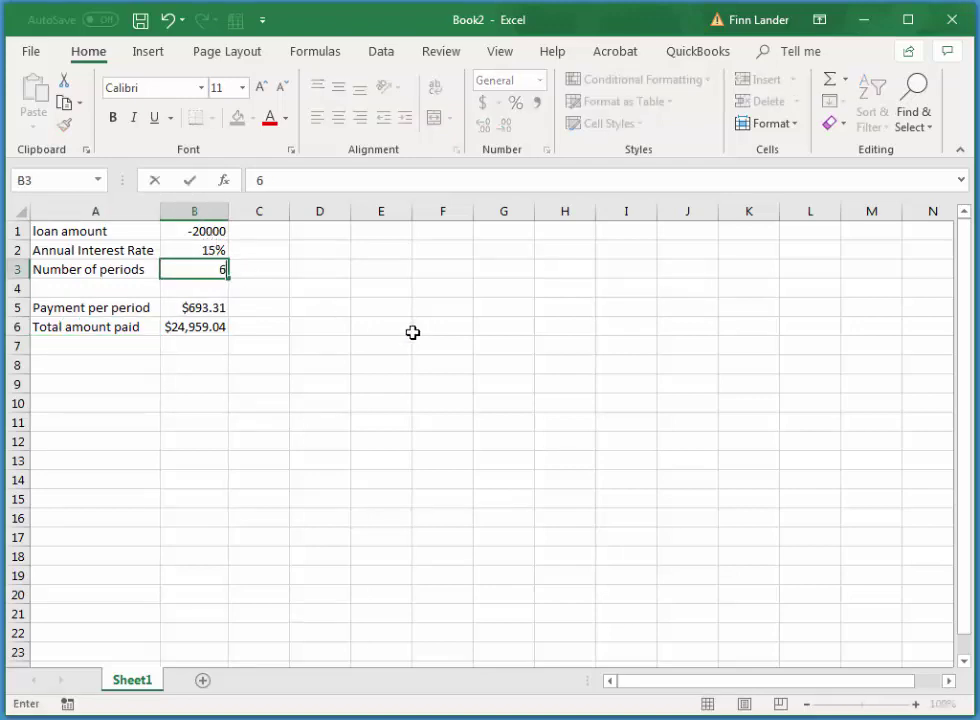
key(Return)
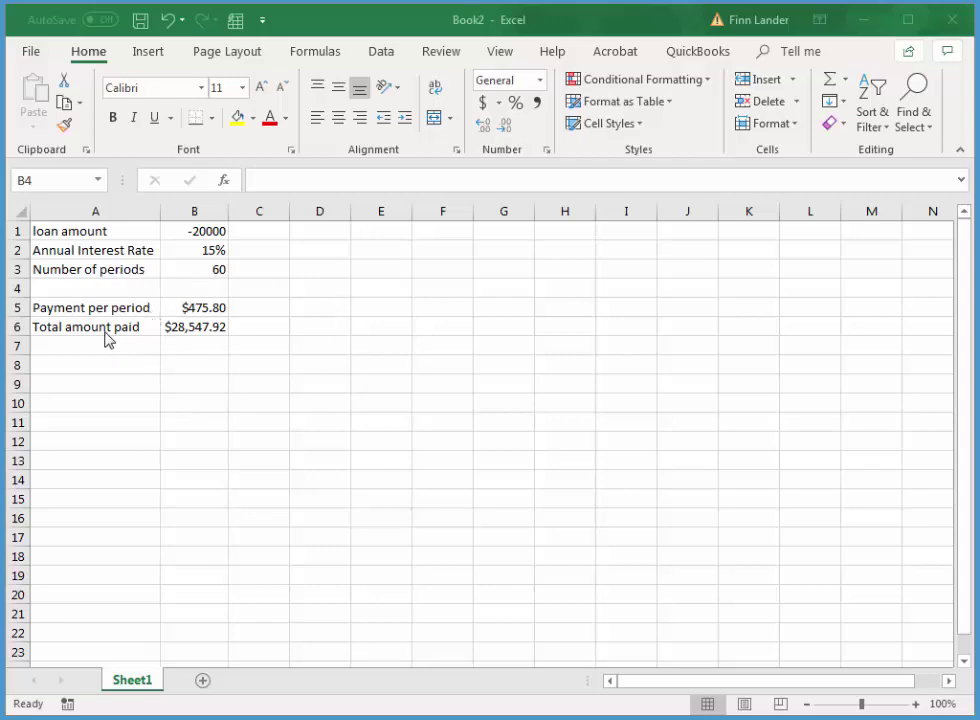
drag(90, 307, 455, 241)
Enter the label "desired pmt amount" in A4 and the value 400 in B4.
click(125, 290)
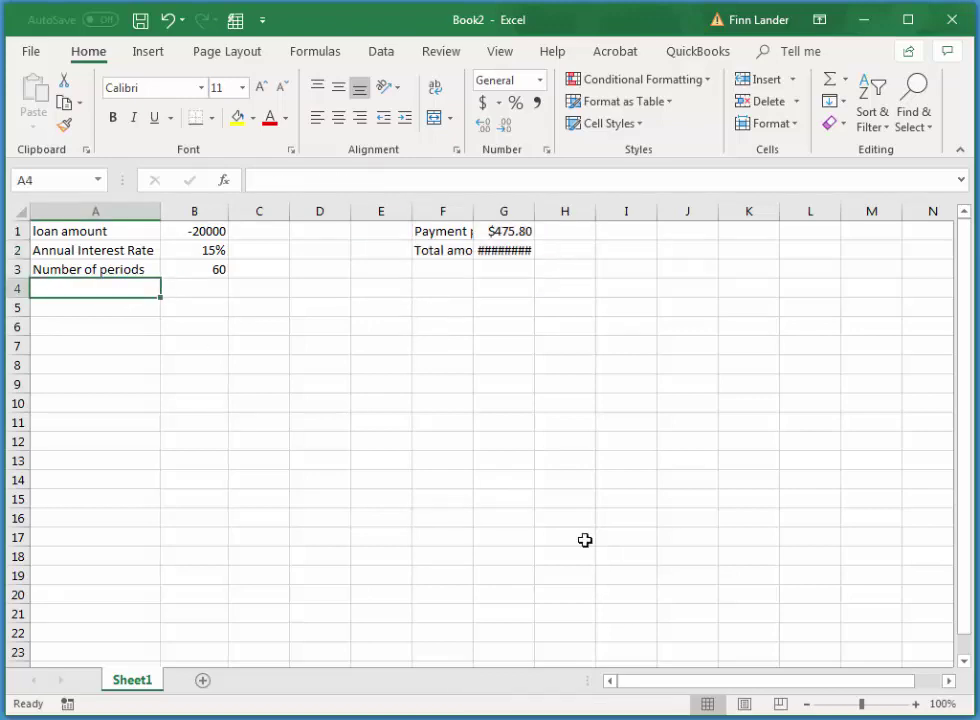
text(des)
key(BackSpace)
key(BackSpace)
text(es)
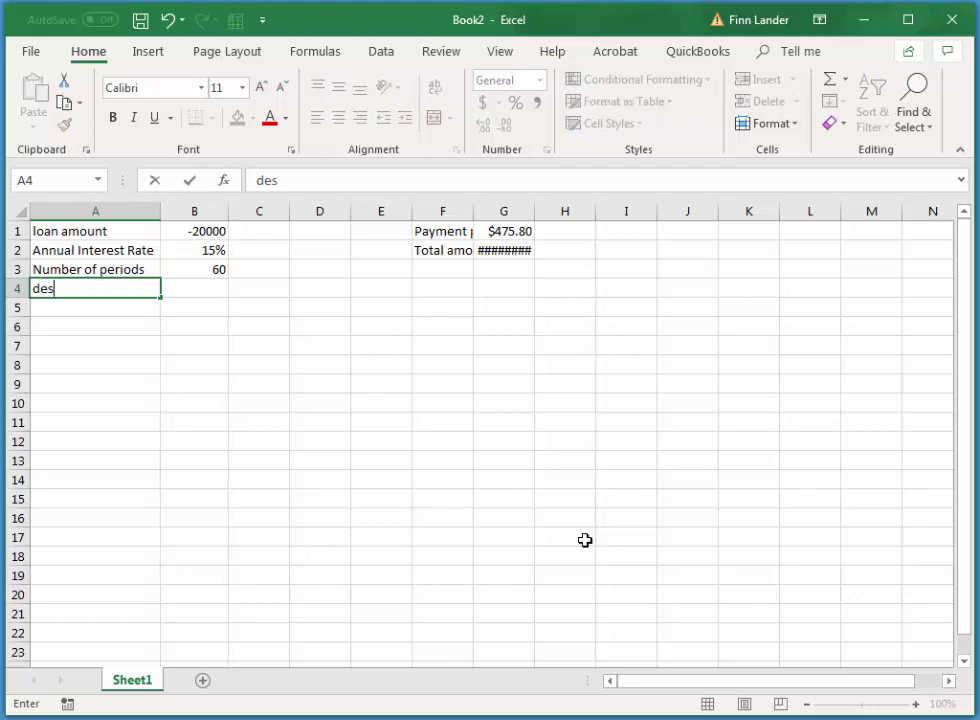
text(ired pmt amou)
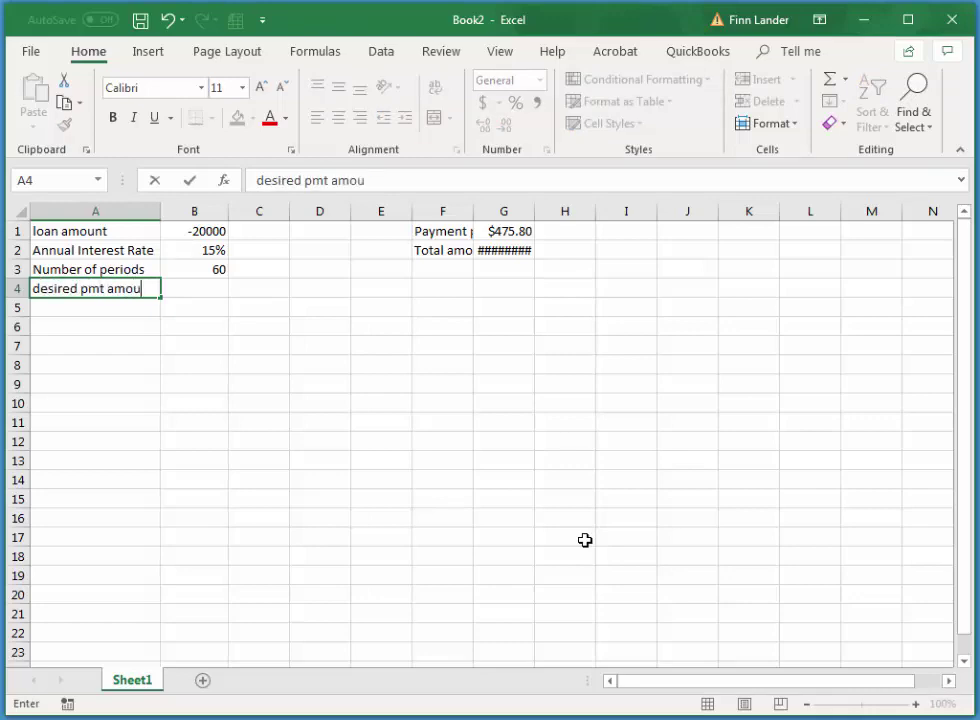
text(nt)
key(Tab)
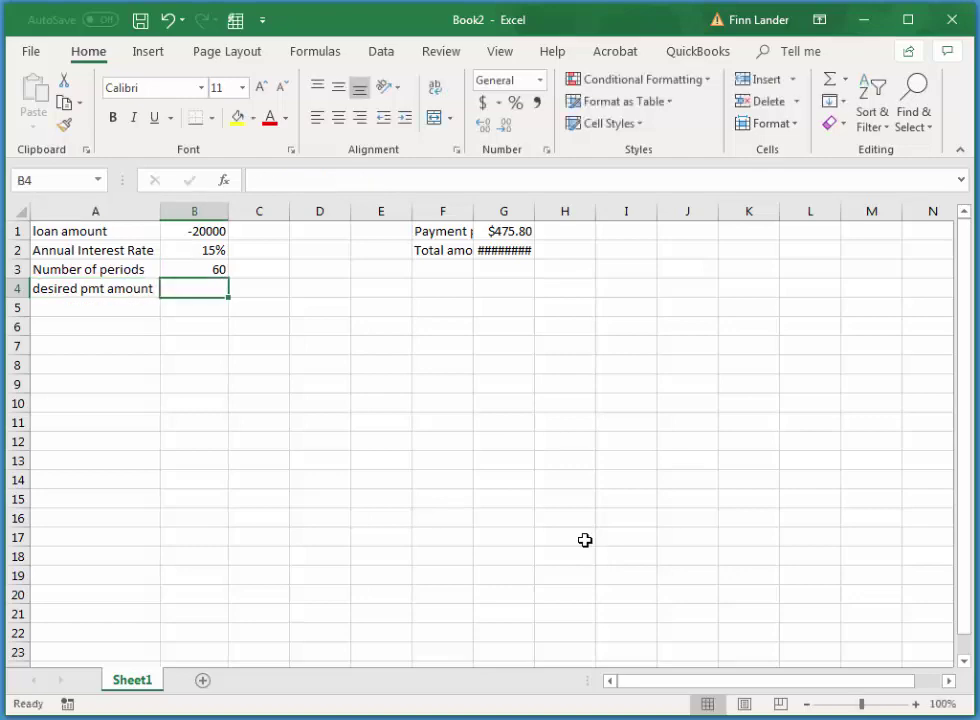
text(400)
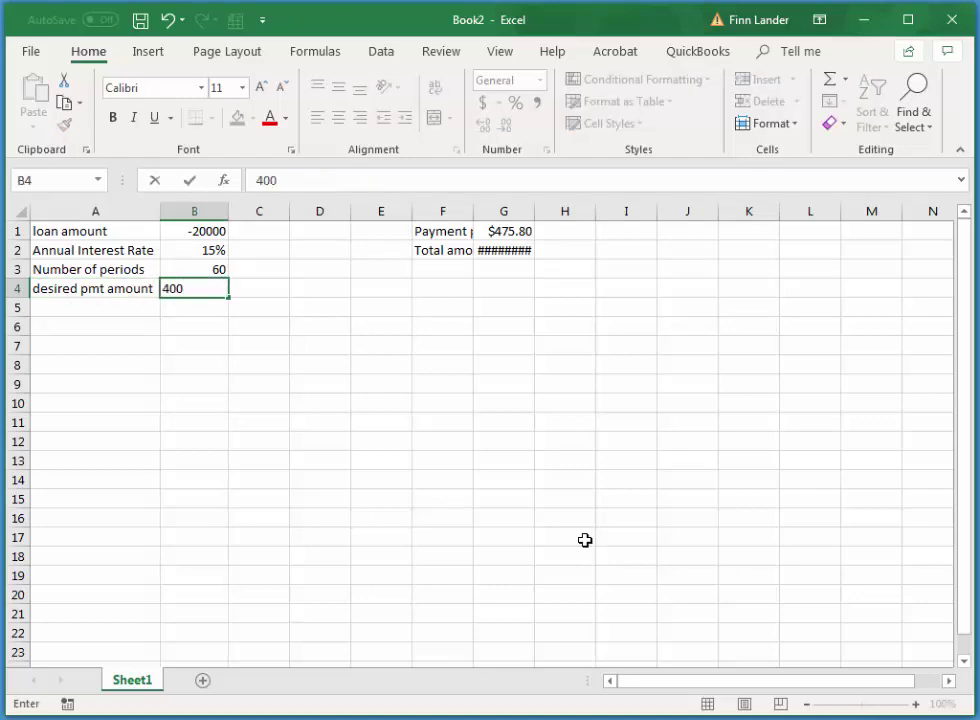
key(Tab)
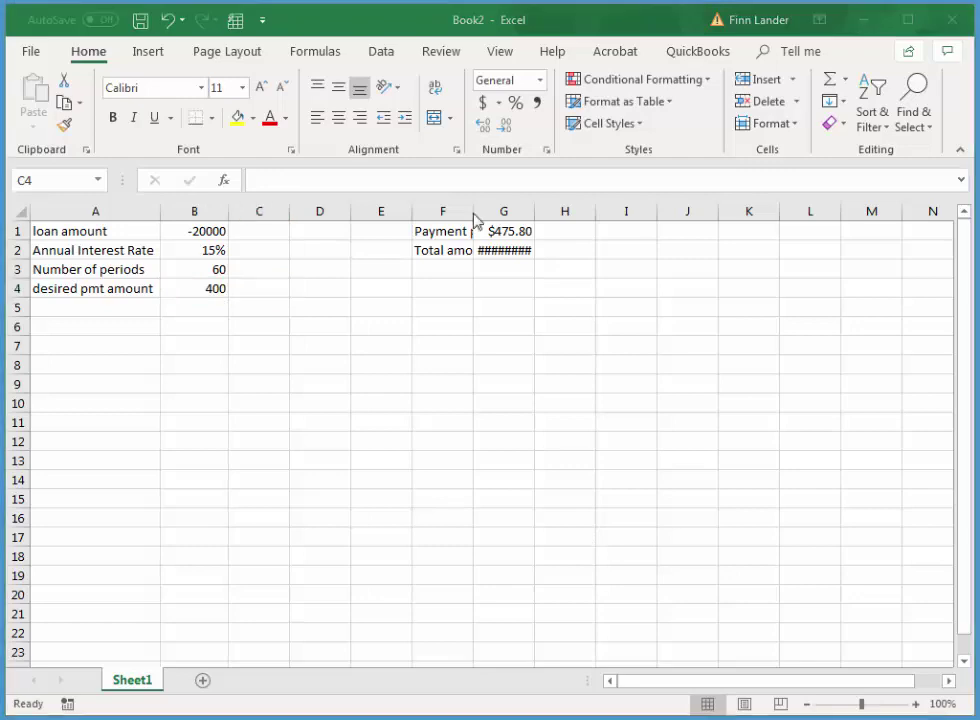
Autofit columns F and G to the moved labels and amounts.
double_click(473, 211)
double_click(600, 211)
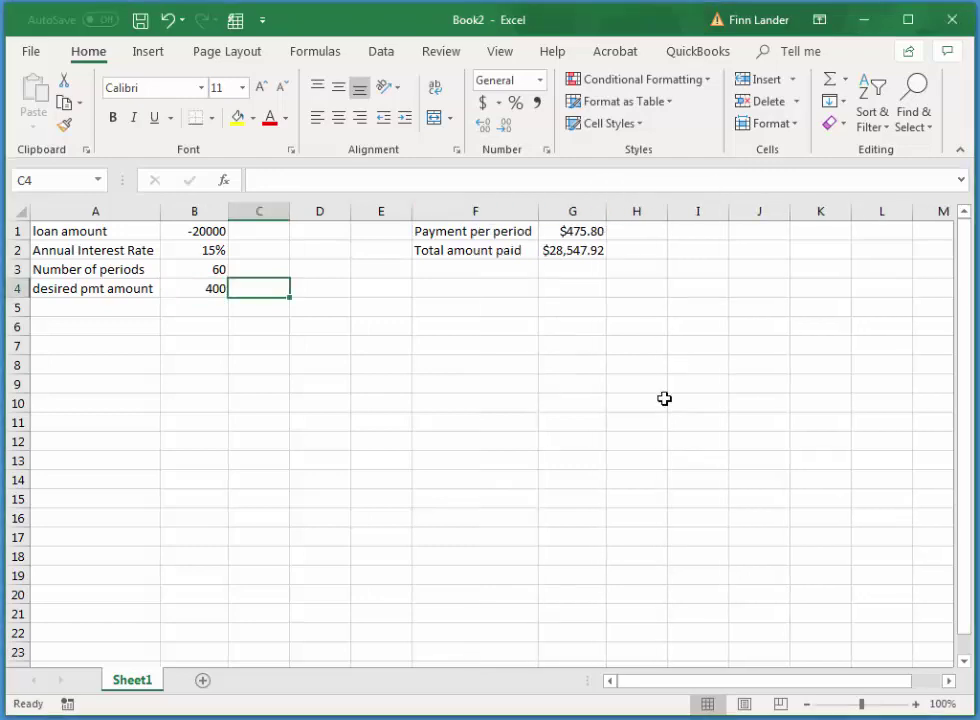
Enter the label "number of payments required" in A6 and autofit column A to it.
click(100, 330)
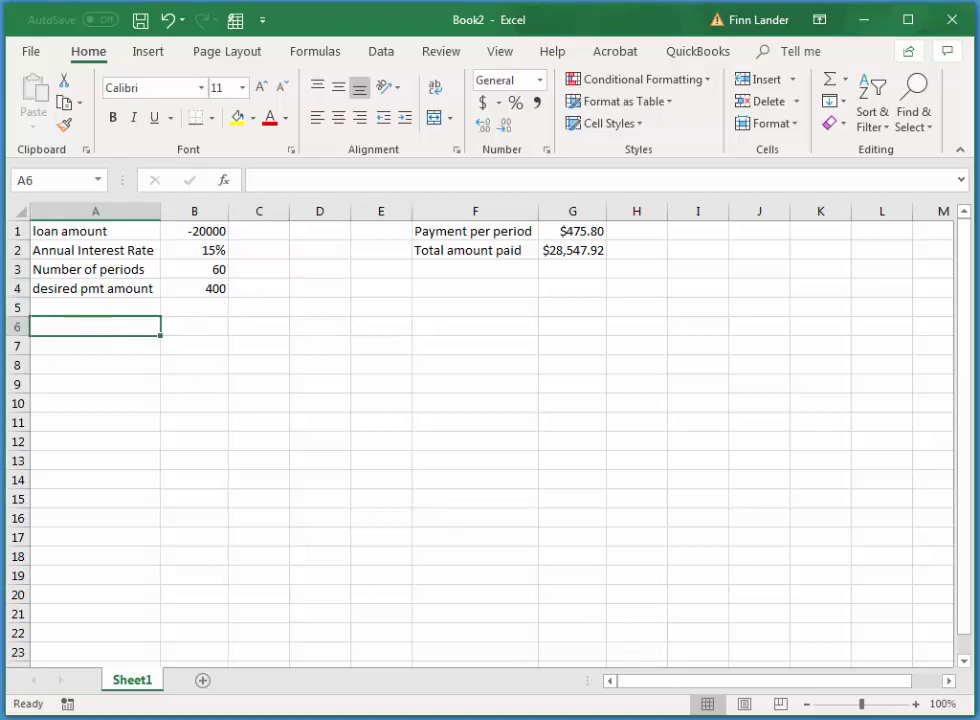
text(nu)
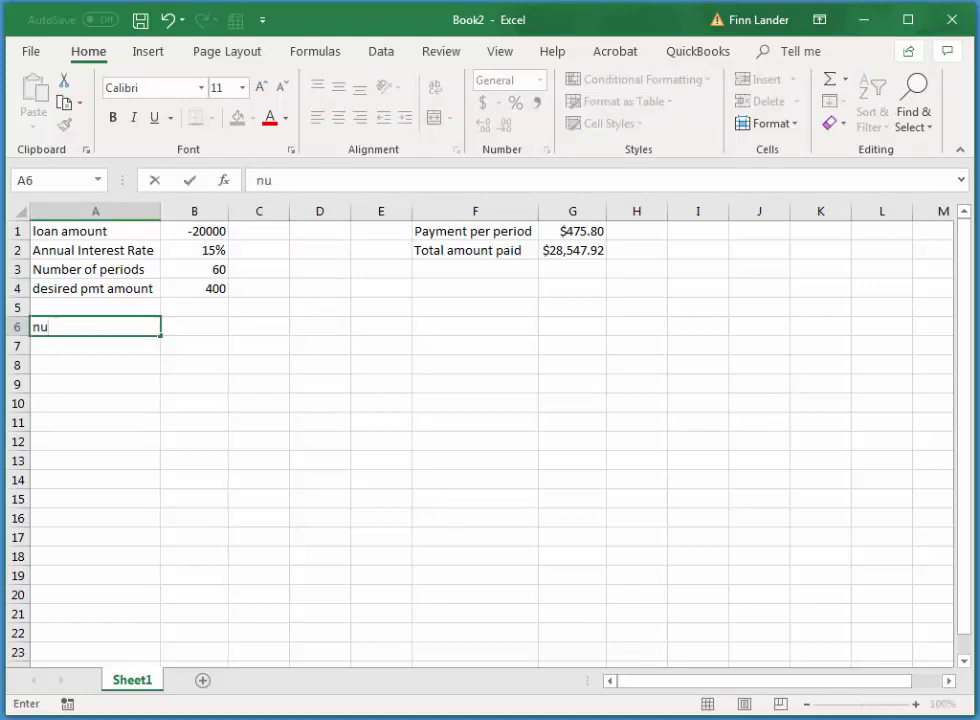
text(mber of payment sr)
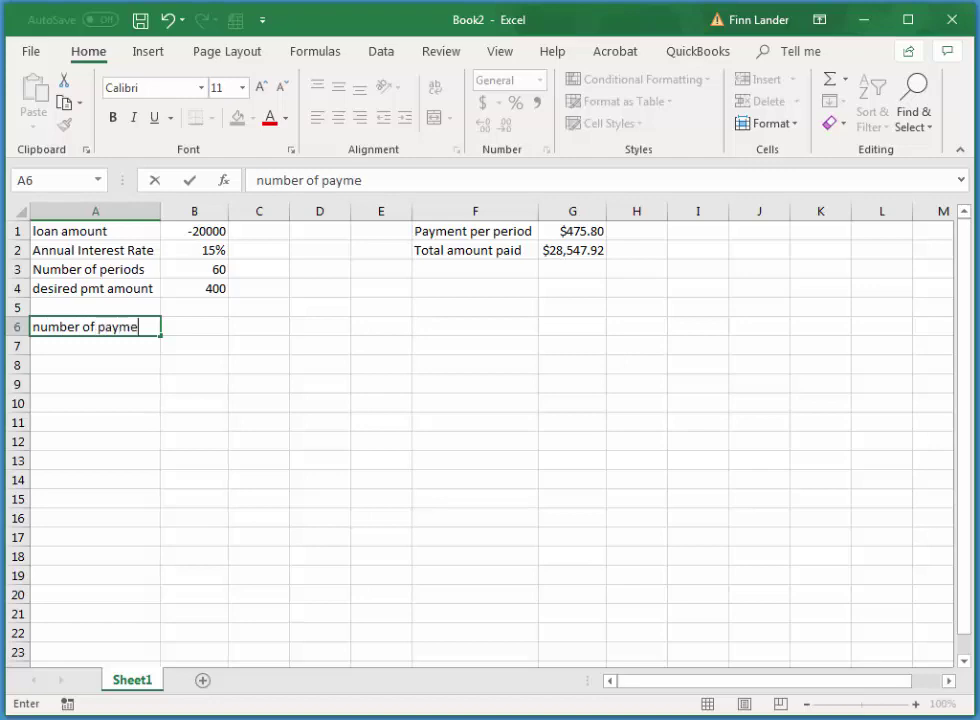
key(BackSpace)
key(BackSpace)
key(BackSpace)
text(s required)
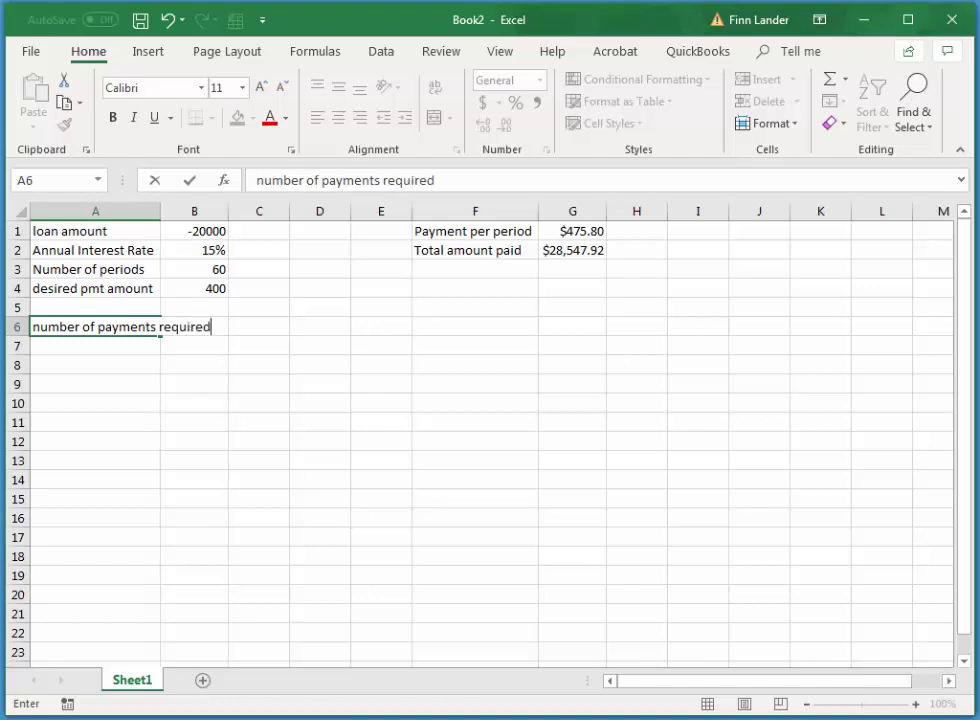
key(Tab)
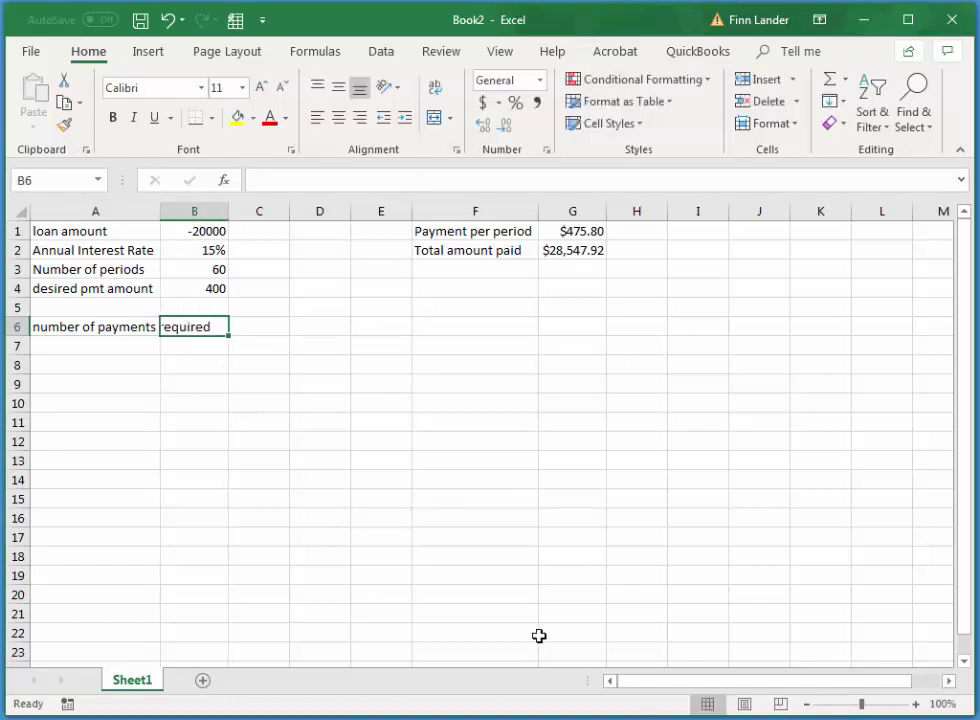
double_click(161, 211)
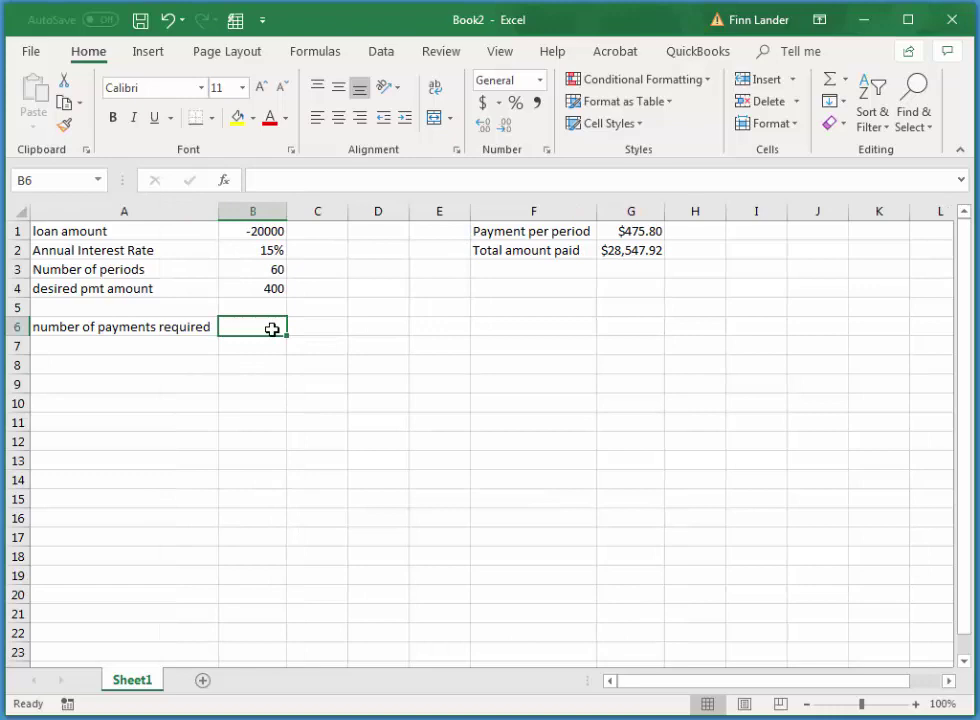
Calculate the required number of monthly payments in B6 with the formula =NPER(B2/12,B4,B1).
text(=)
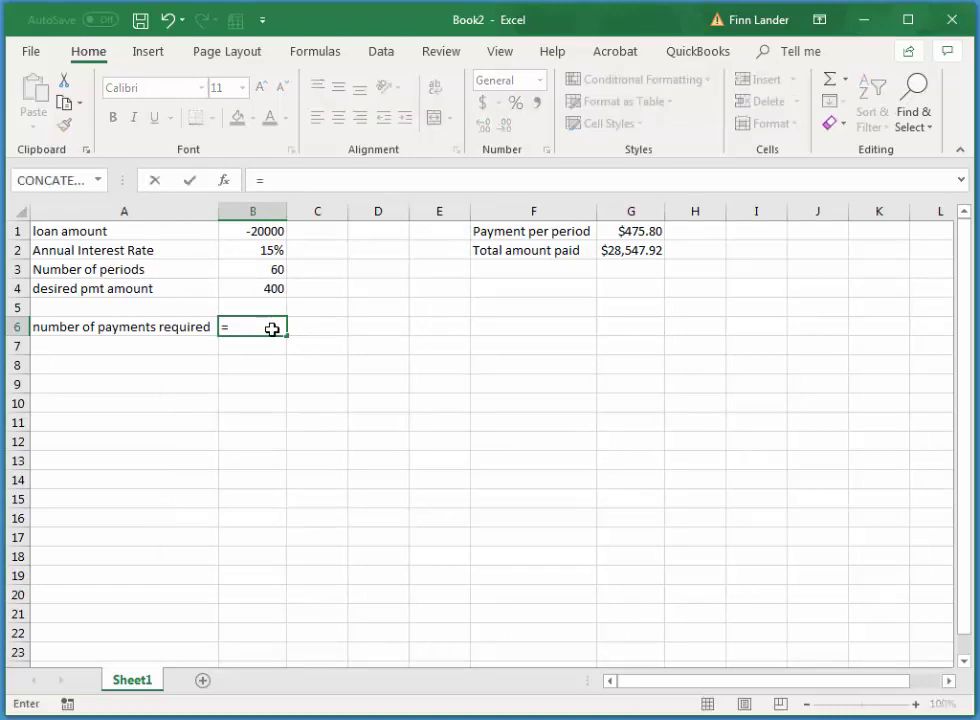
text(nper()
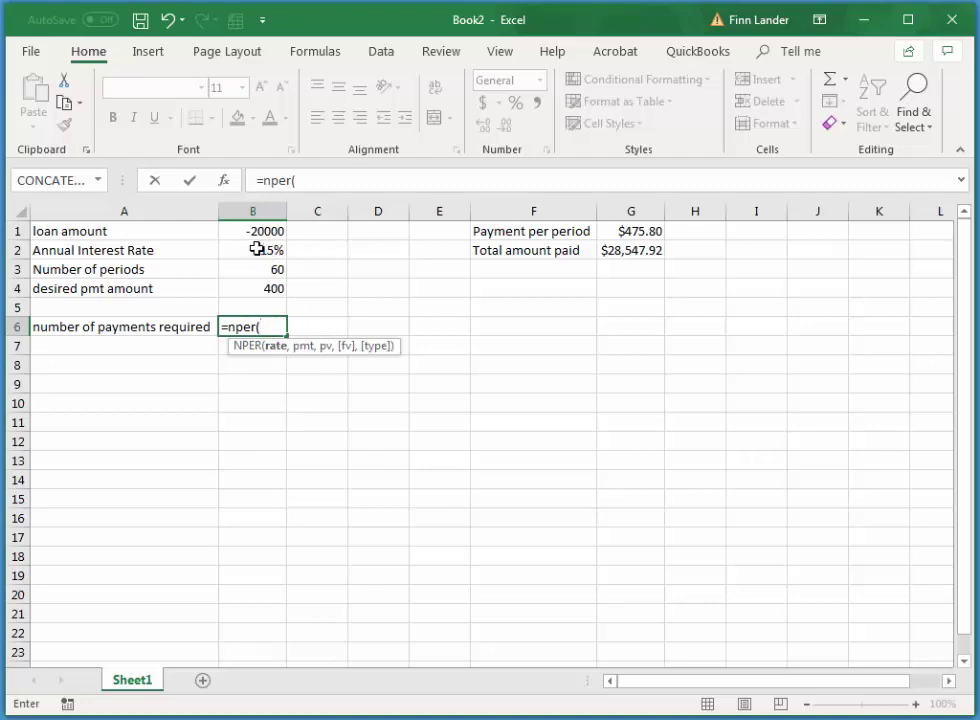
click(267, 250)
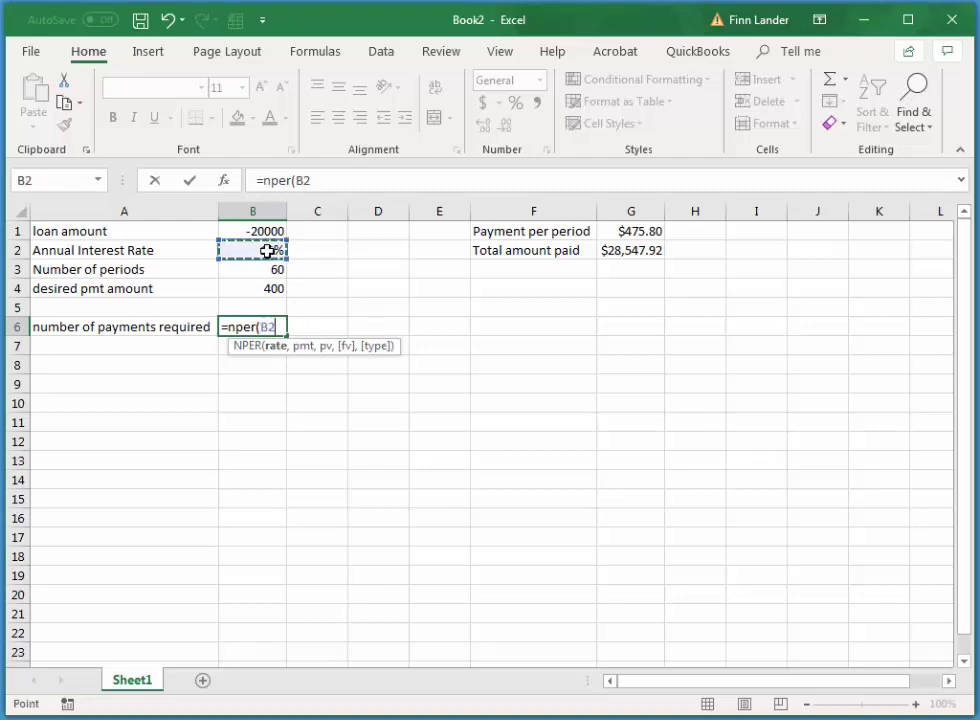
text(/12,)
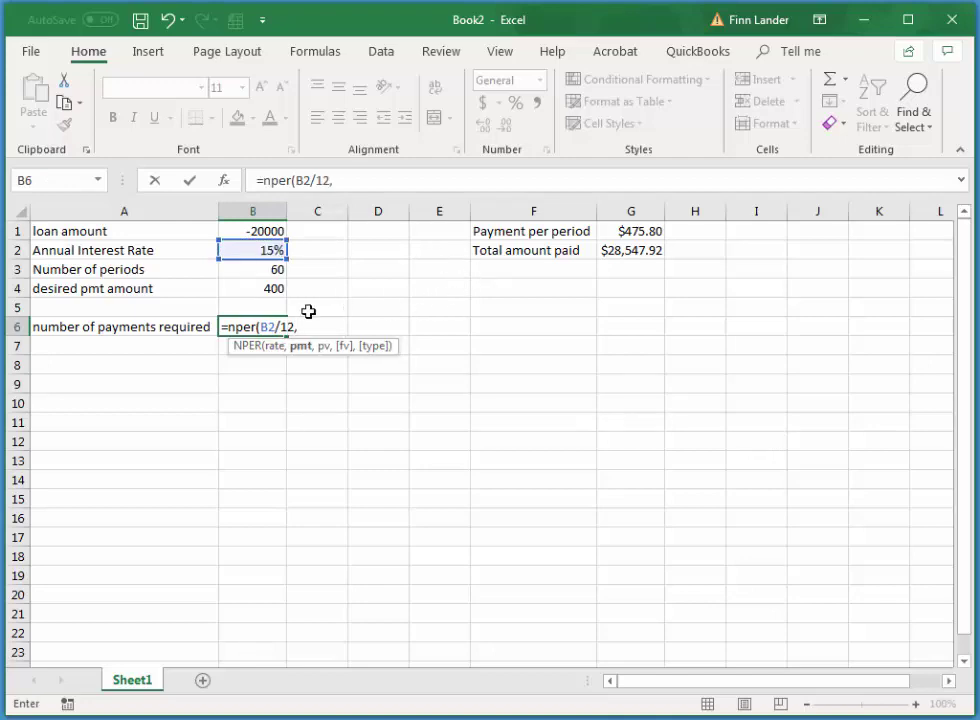
click(261, 288)
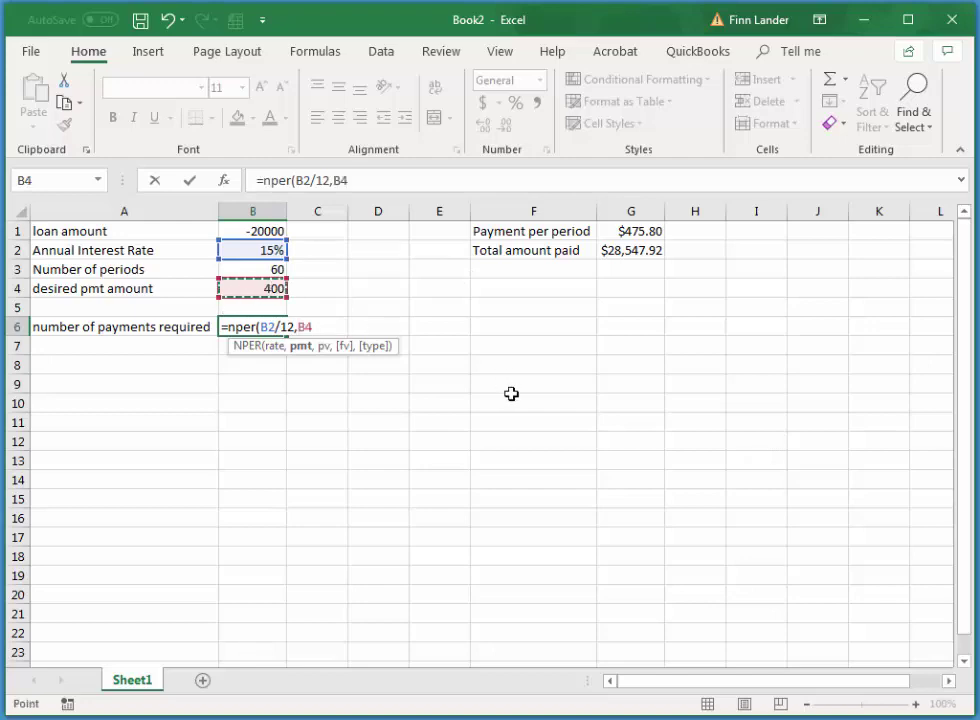
text(,)
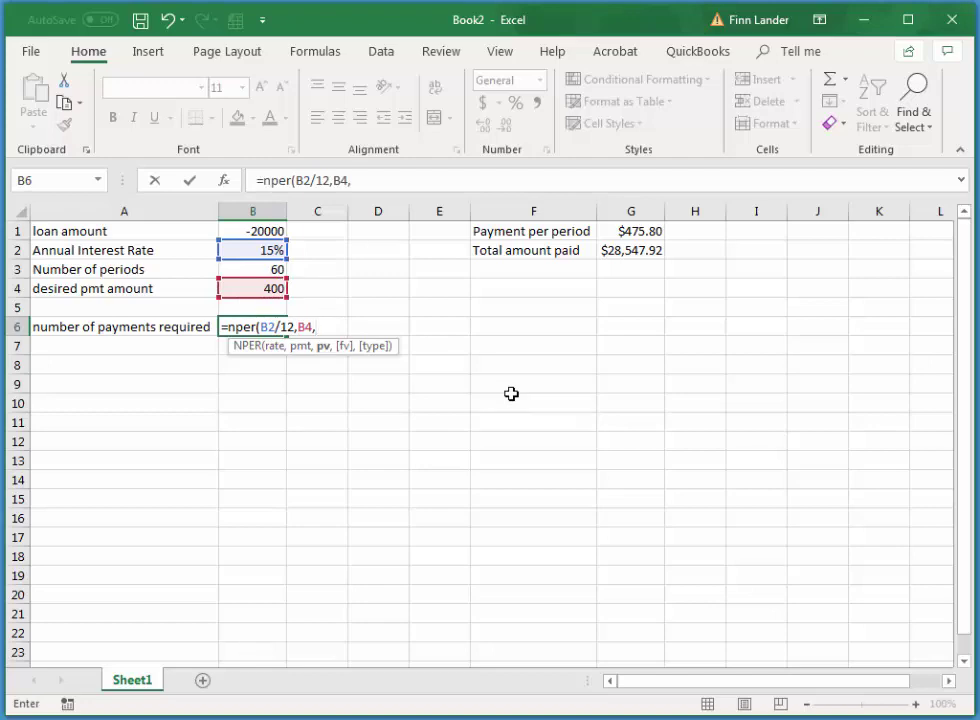
click(250, 231)
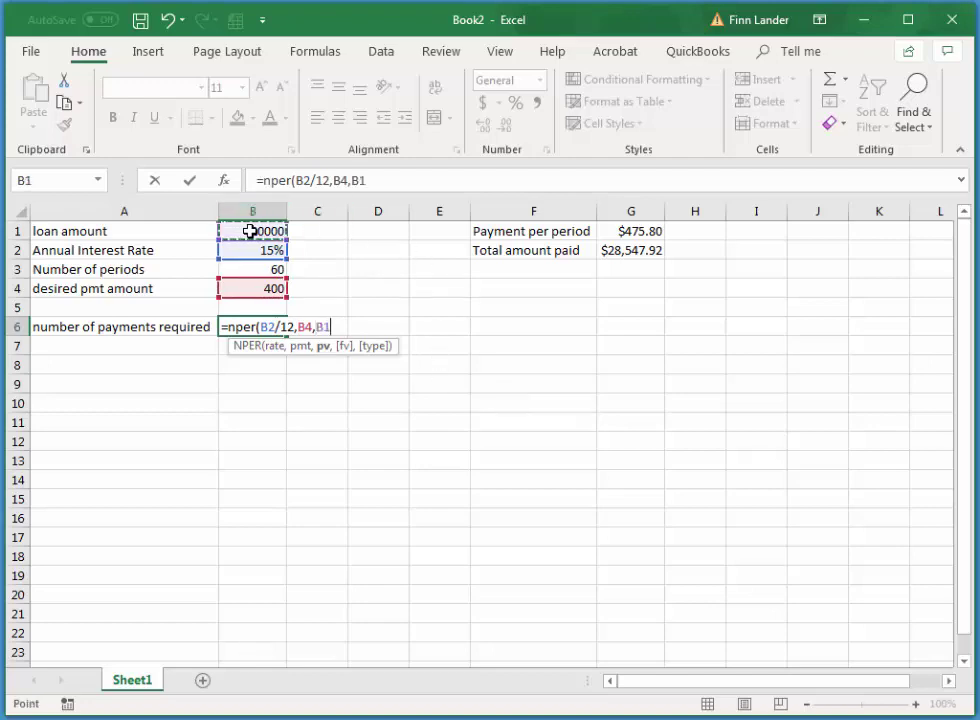
text())
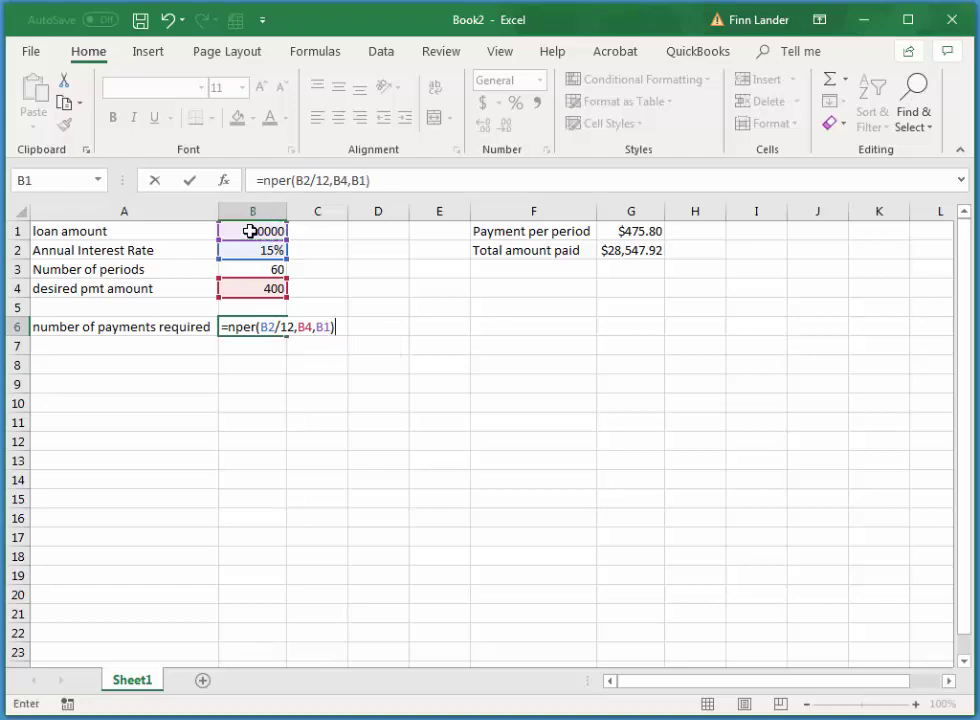
key(Return)
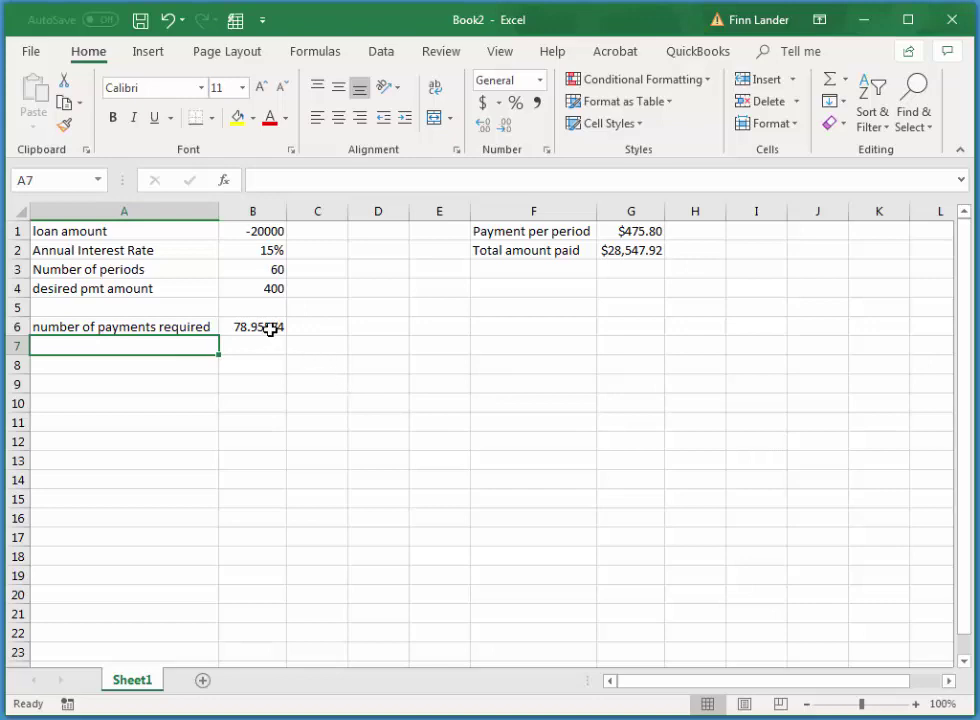
Convert the number of payments required to years in C6 with the formula =B6/12.
click(323, 329)
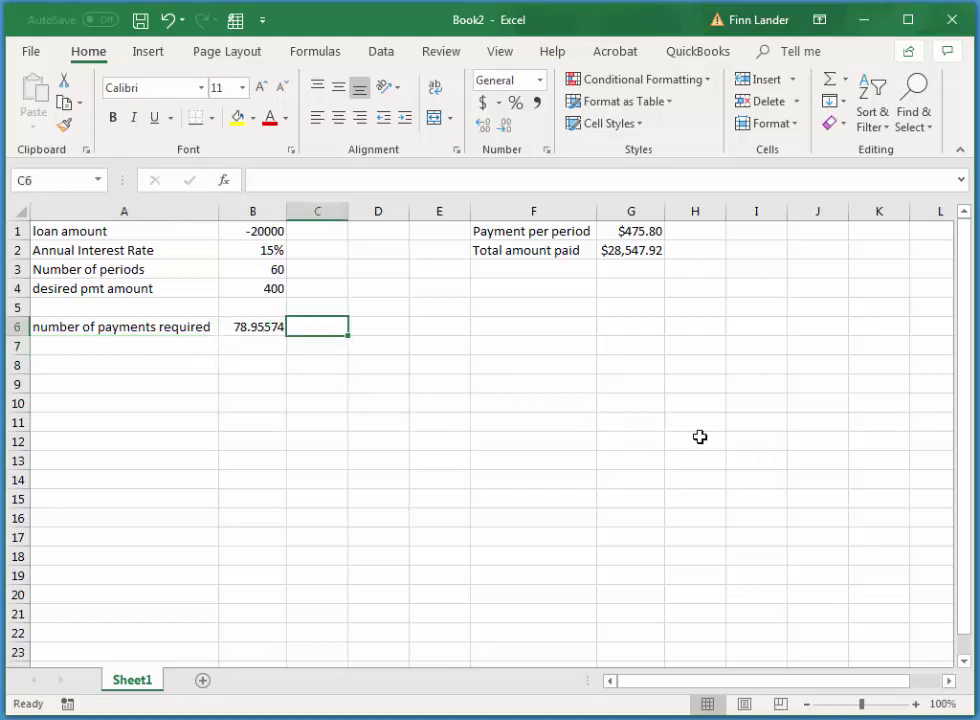
text(=)
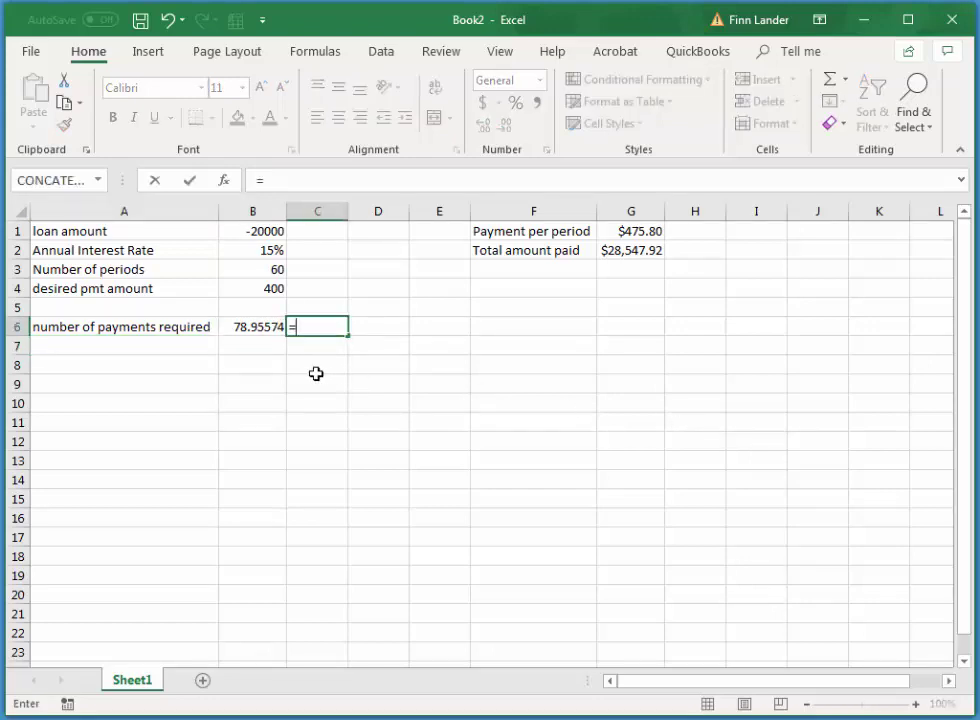
click(231, 329)
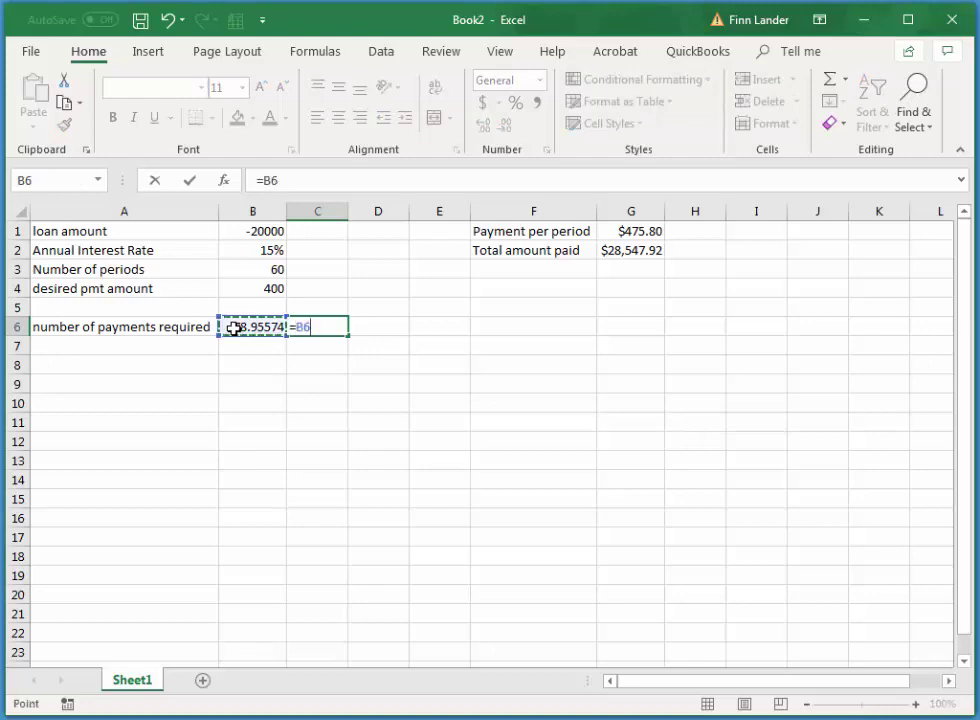
text(/12)
key(Return)
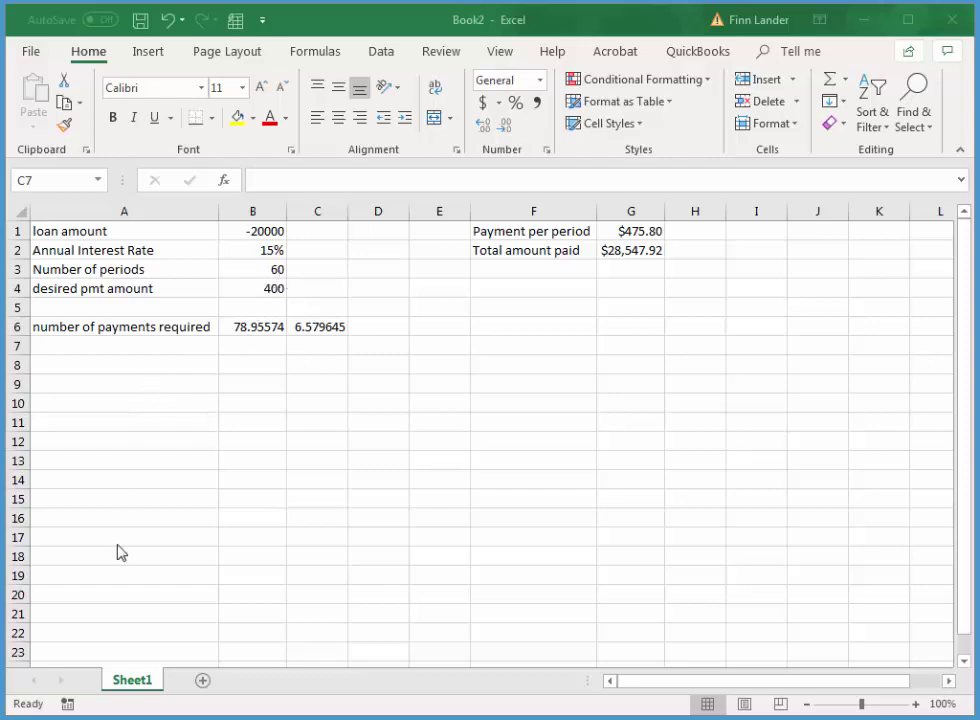
Enter the column headers "other payment periods" in A9 and "pmt amt" in B9.
click(132, 386)
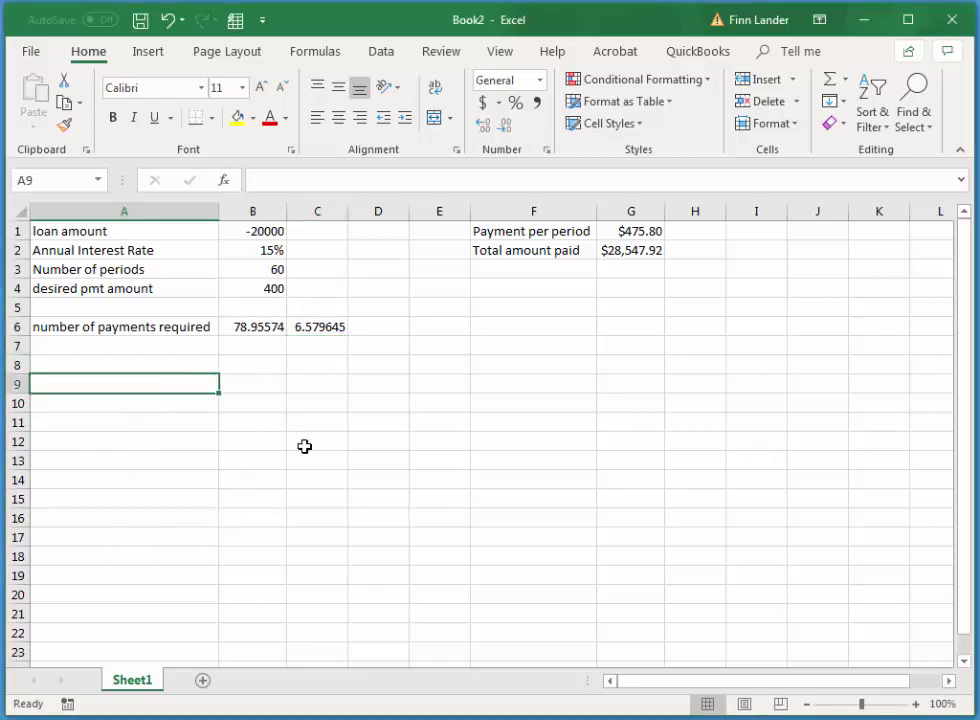
text(other p)
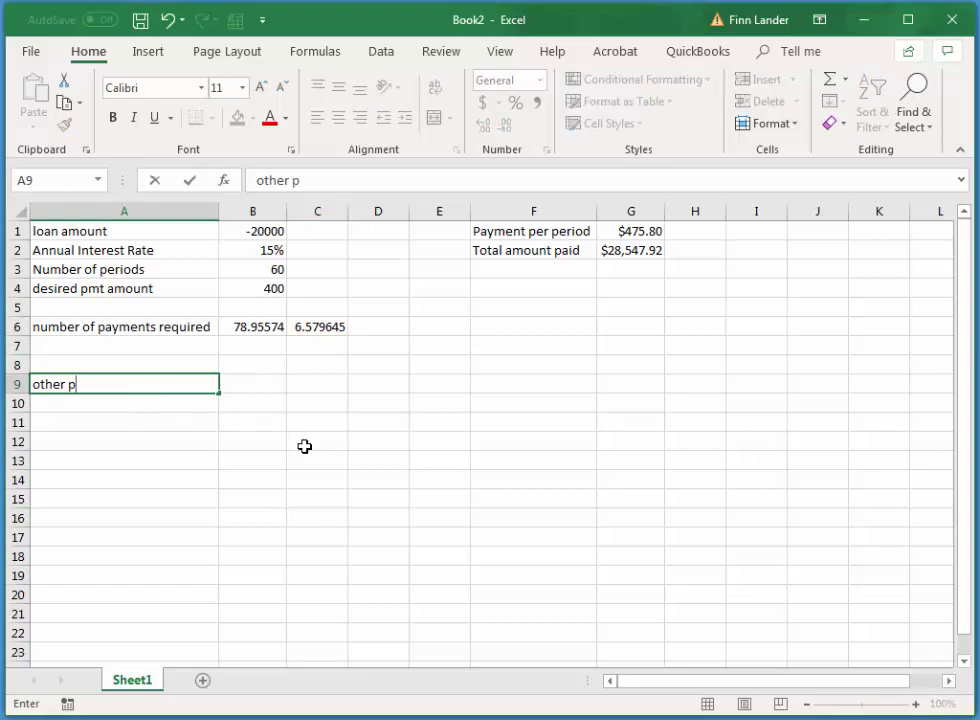
text(ayment peri)
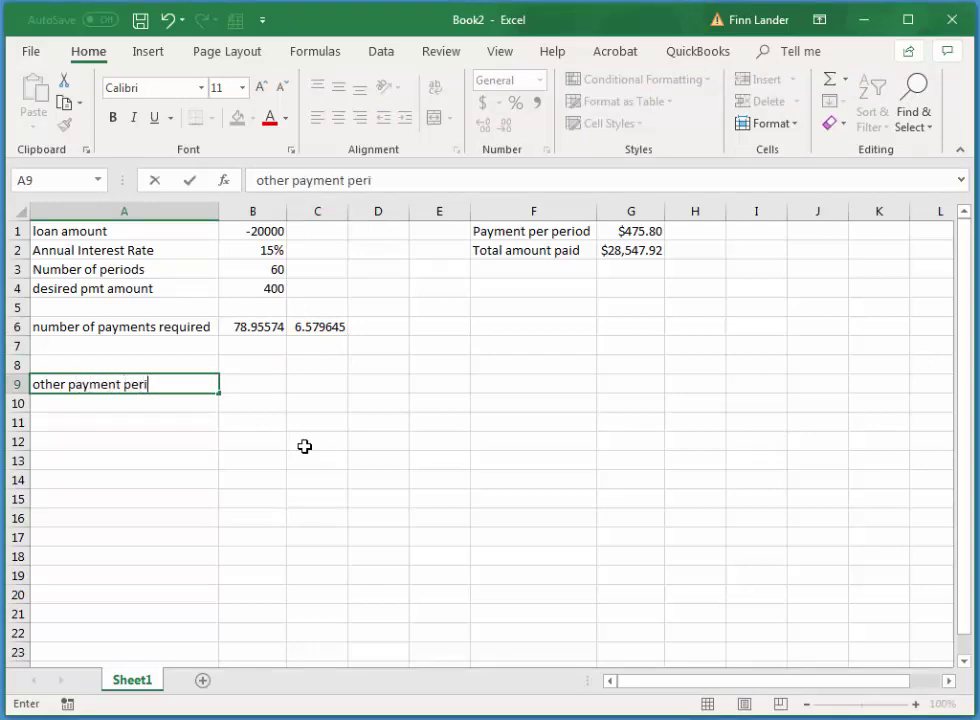
text(ods)
key(Tab)
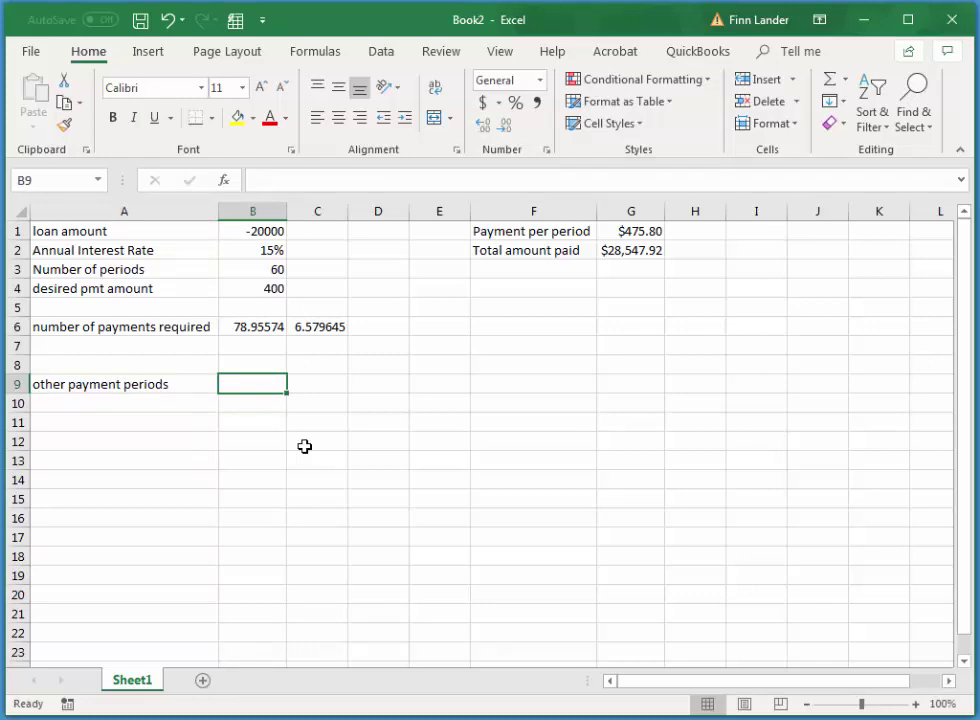
text(pmt)
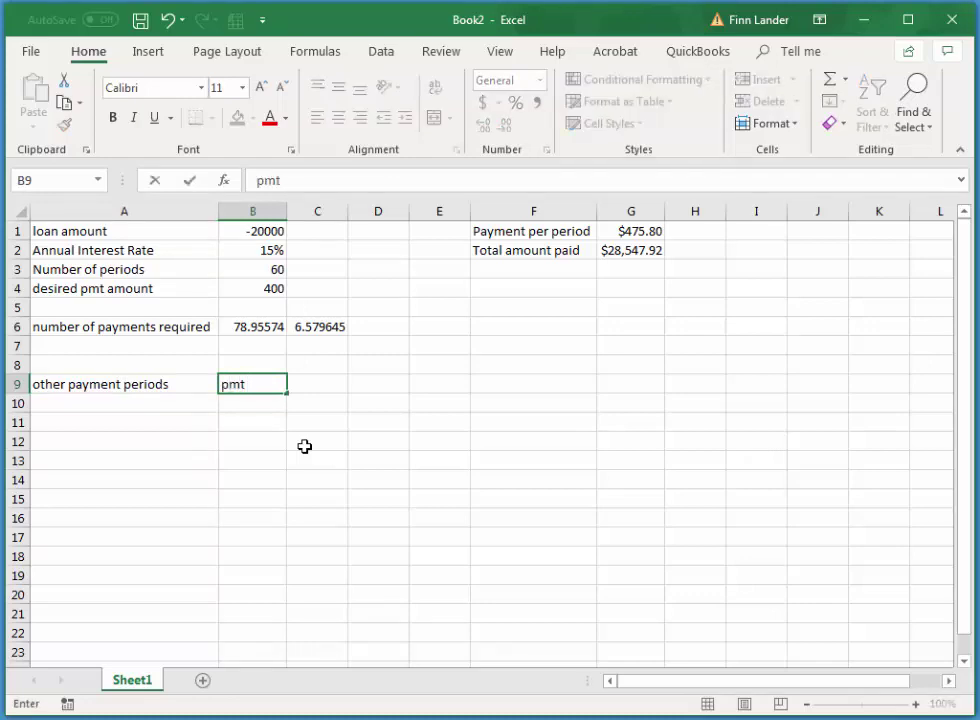
text( amt)
key(Tab)
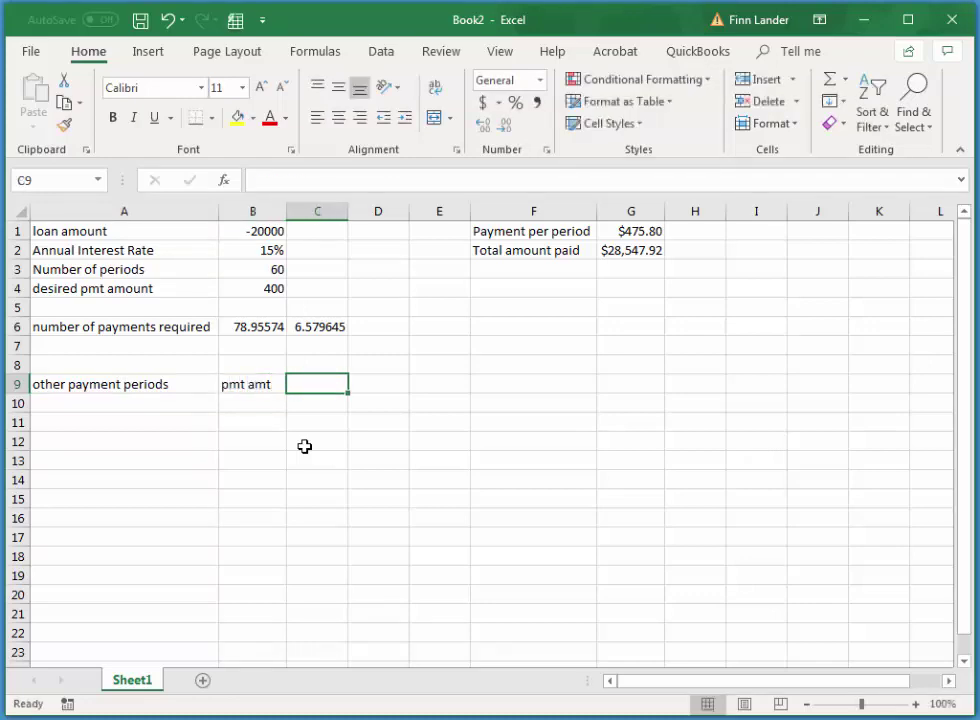
Enter the column headers "total" in C9 and "interest" in D9.
text(tot)
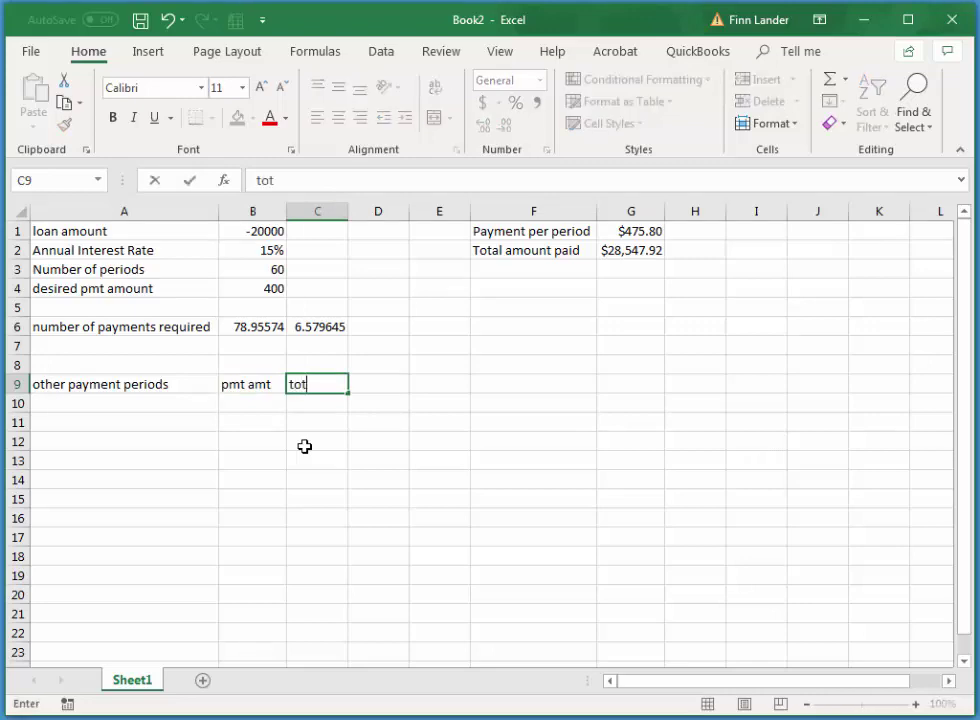
text(al o)
key(BackSpace)
key(BackSpace)
key(Tab)
text(interest)
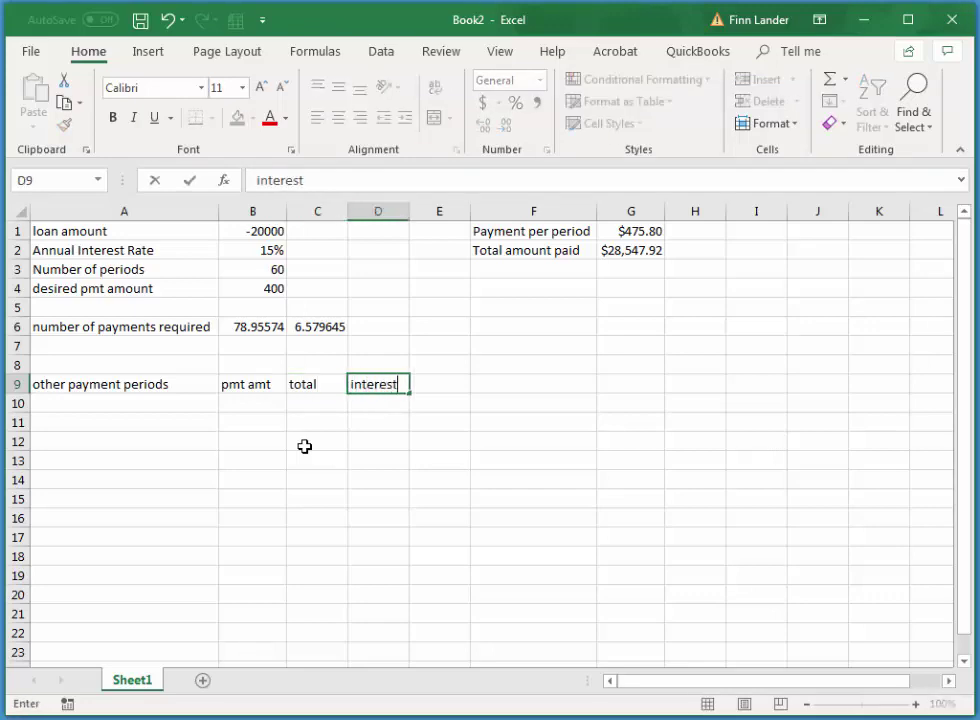
key(Return)
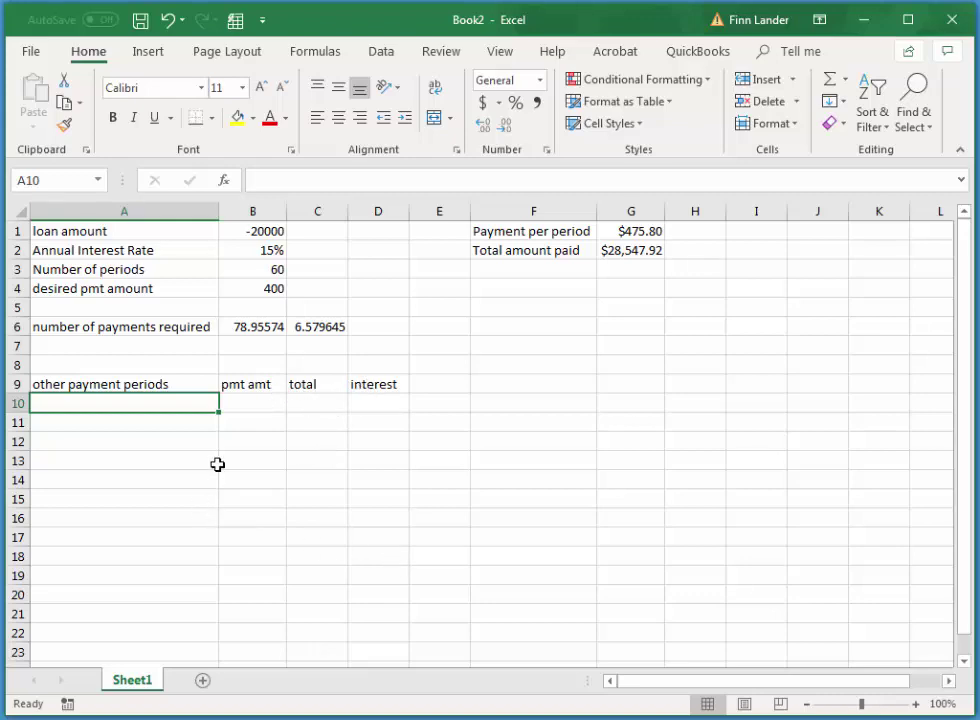
Enter 12 in A10 and 24 in A11, and extend the series down to 60 in A14.
text(12)
key(Return)
text(23)
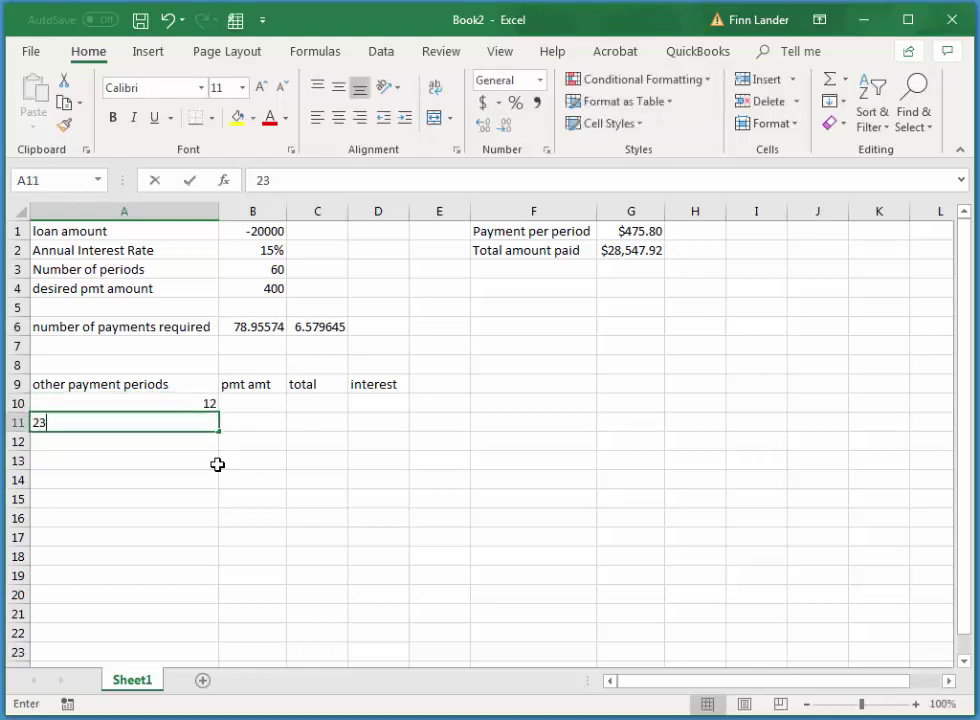
key(BackSpace)
text(4)
key(Return)
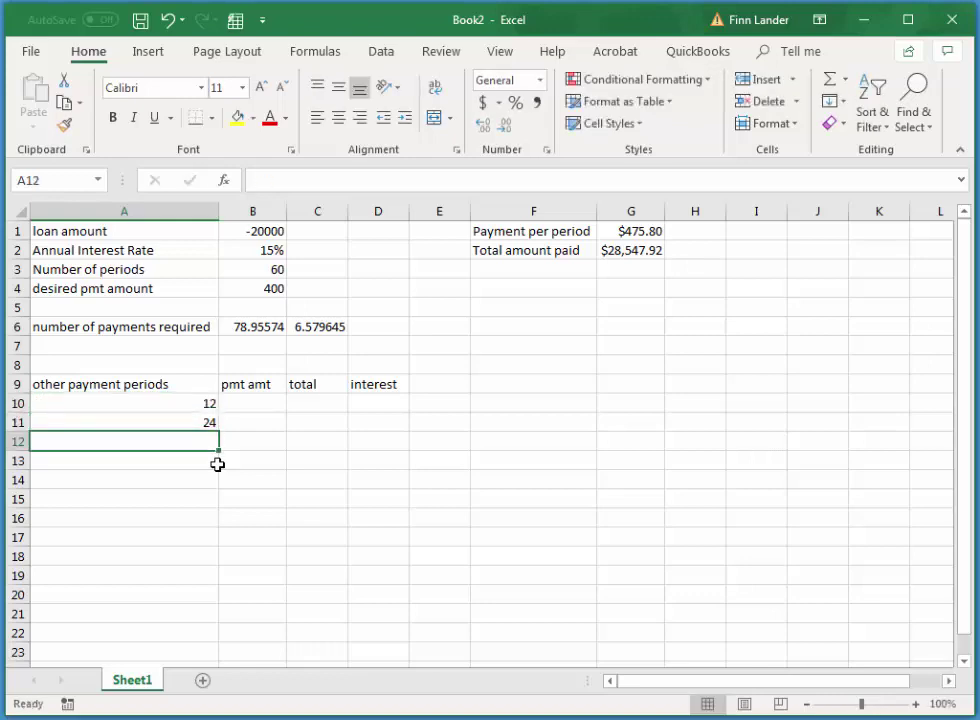
drag(148, 405, 150, 424)
click(222, 436)
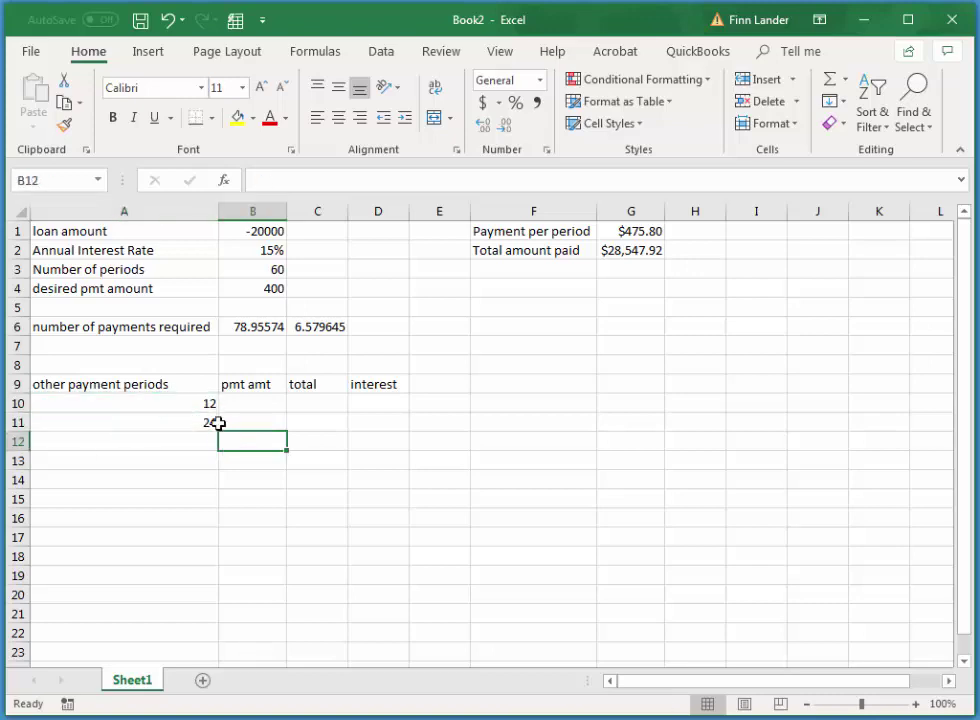
drag(208, 405, 198, 487)
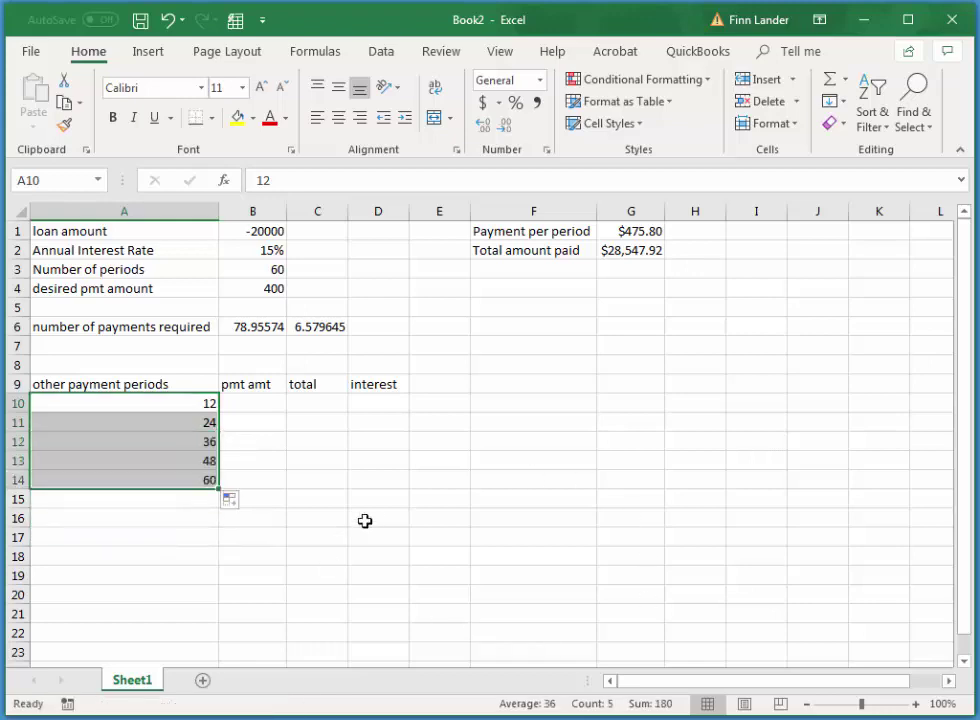
Calculate the 12-period payment in B10 with =PMT(B2/12,A10,B1) and fill the formula down to B14.
click(269, 406)
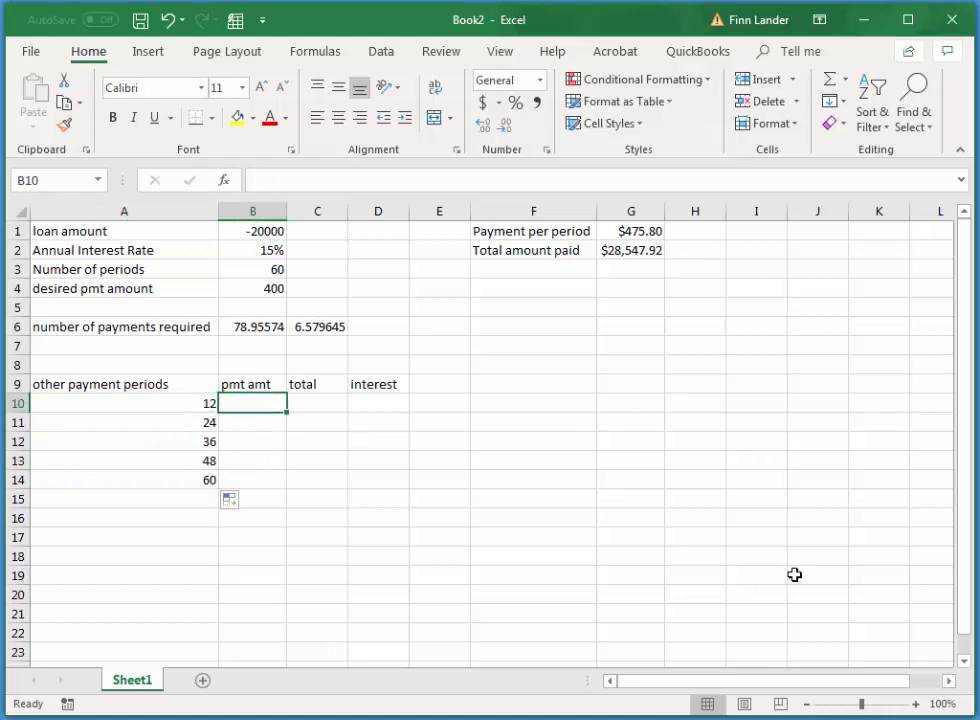
text(=)
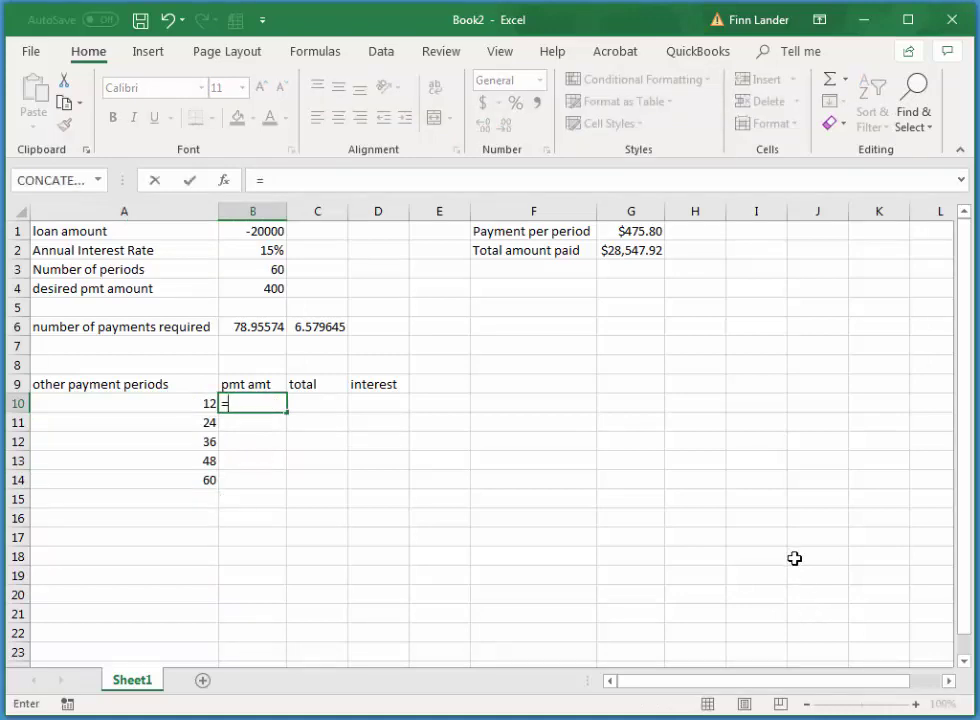
text(pmt)
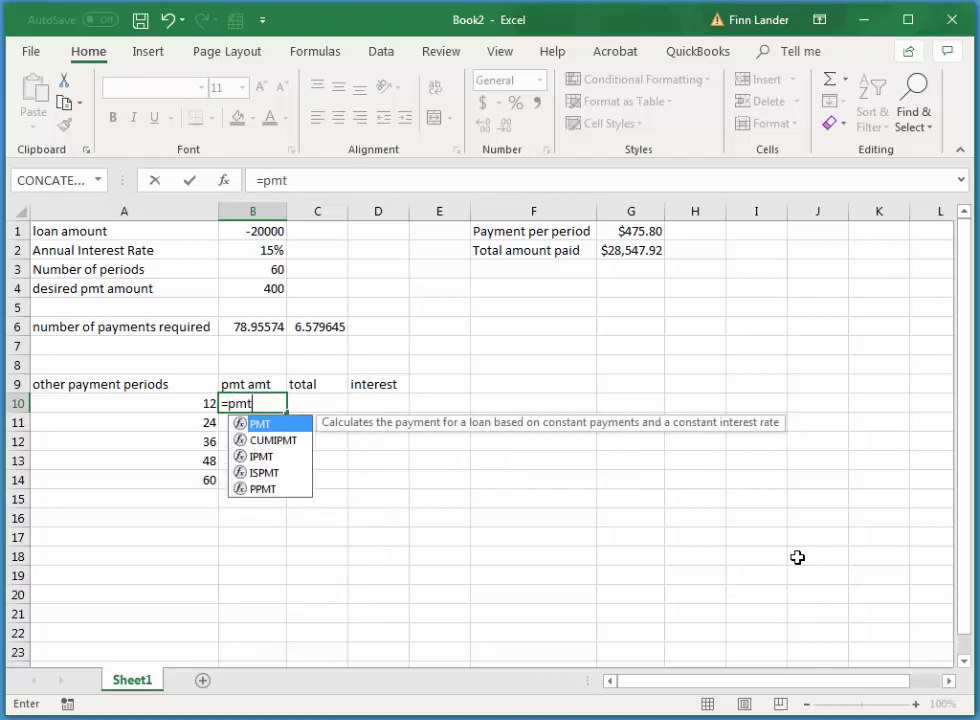
text(()
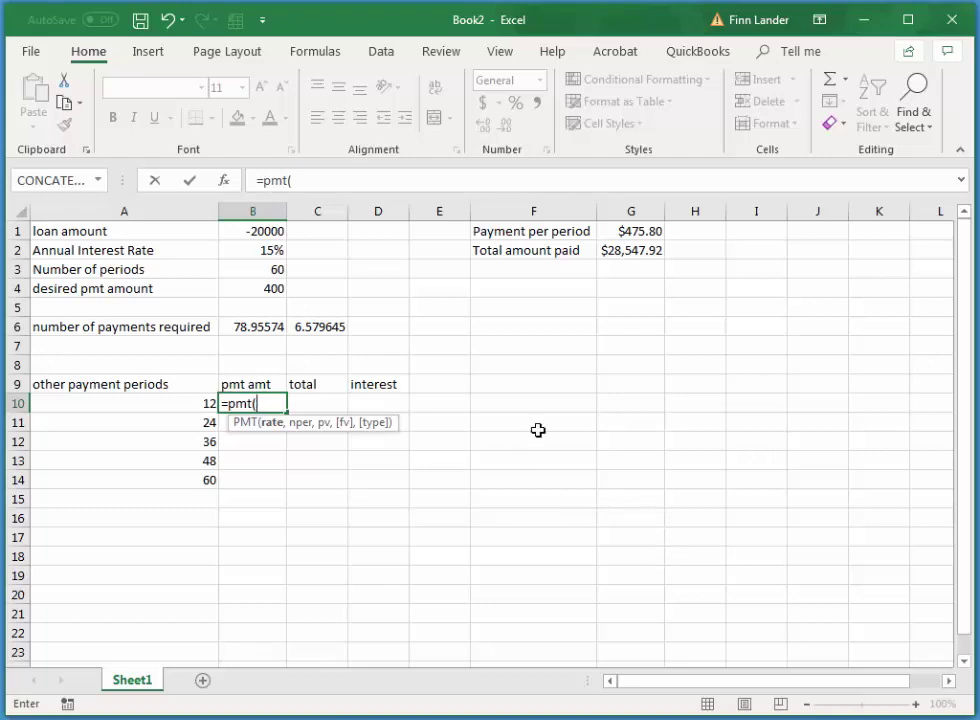
click(266, 251)
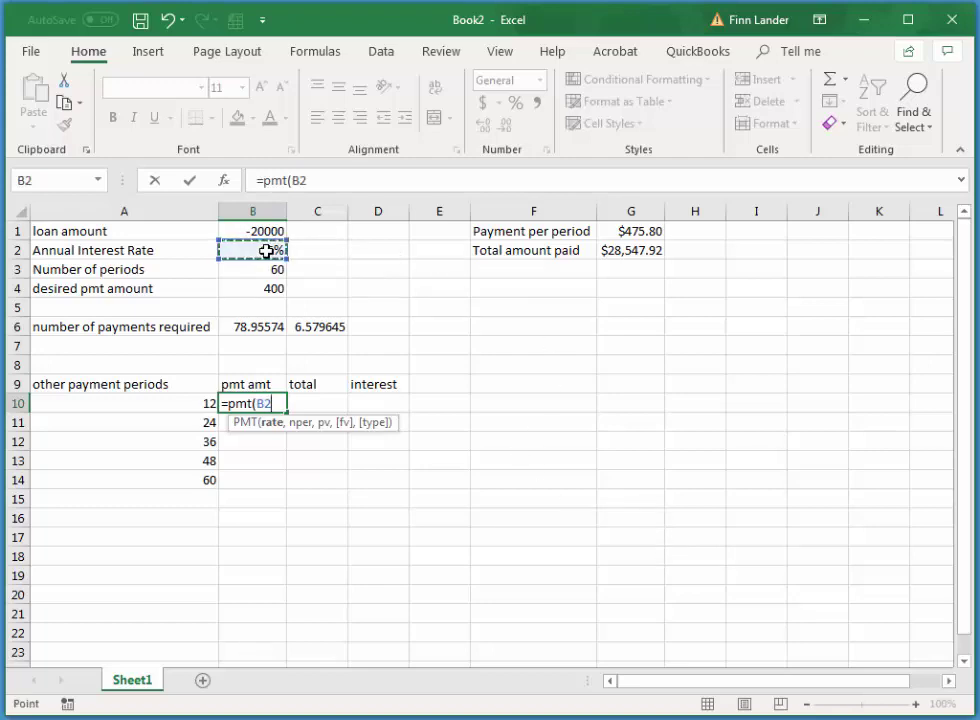
text(/12)
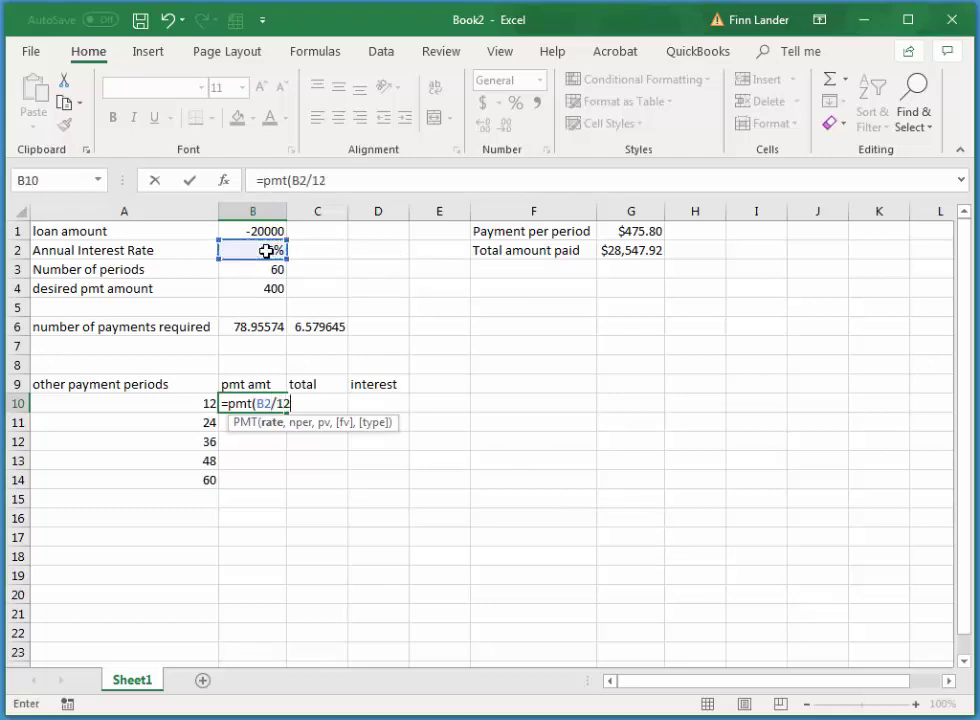
text(,)
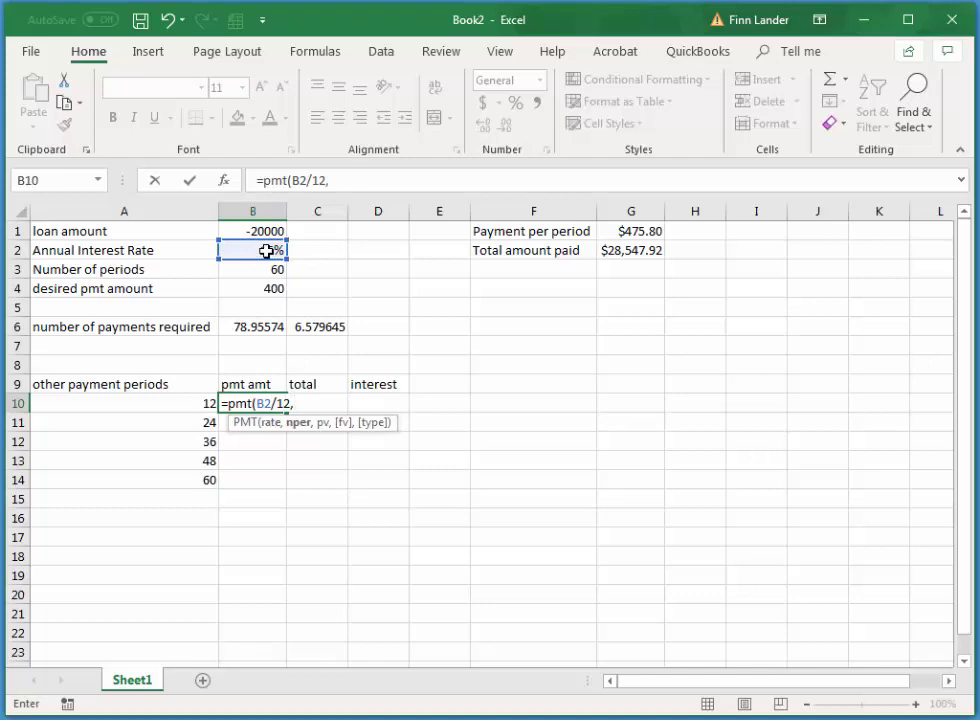
click(182, 403)
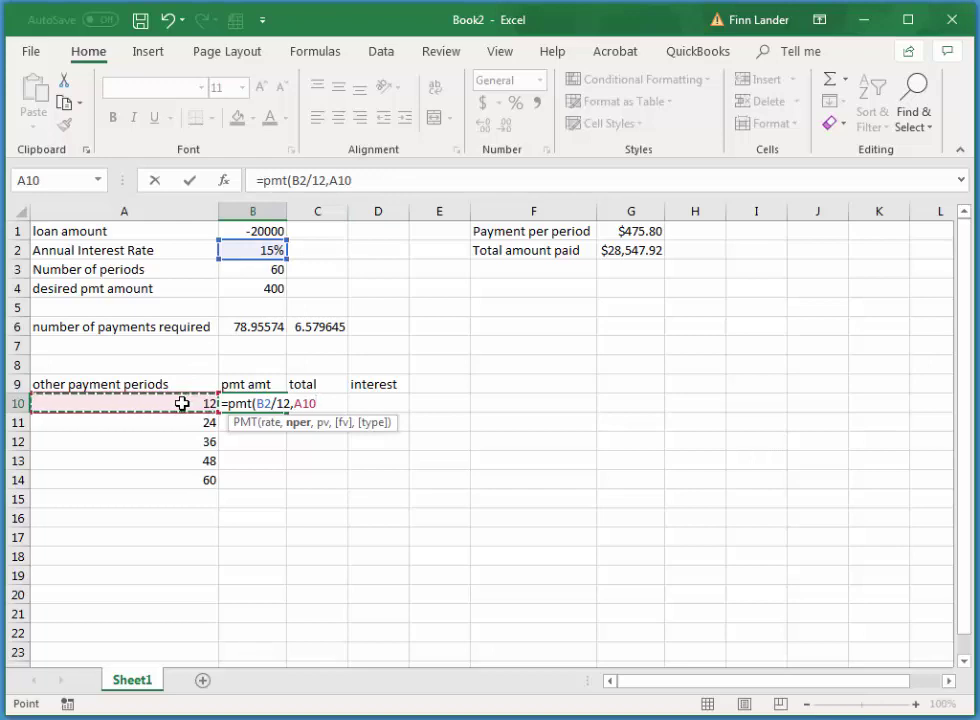
text(,)
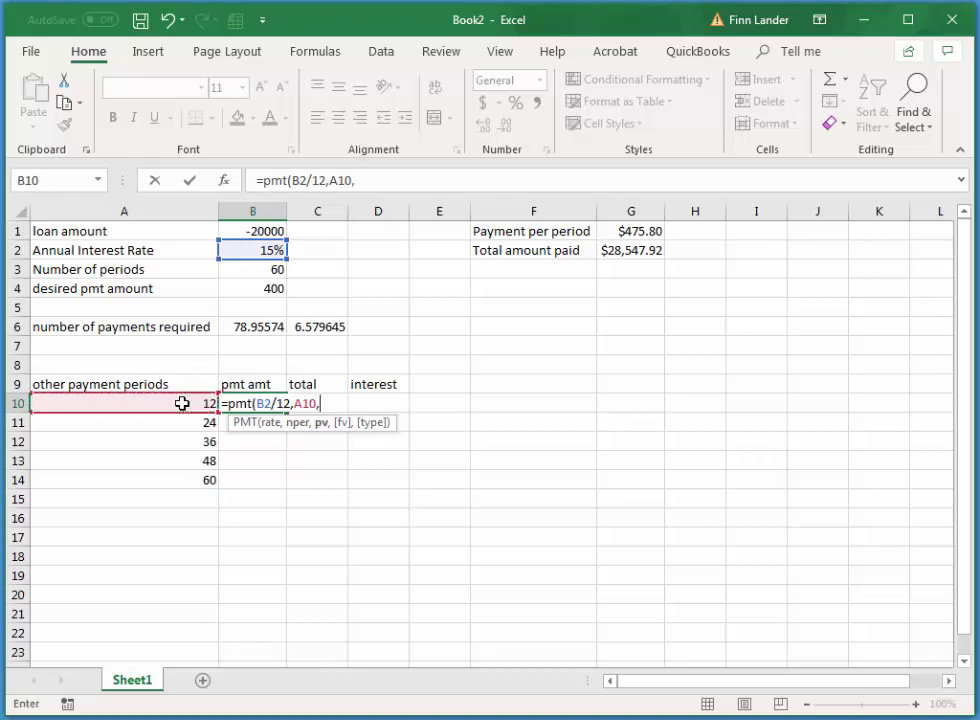
click(246, 235)
click(246, 235)
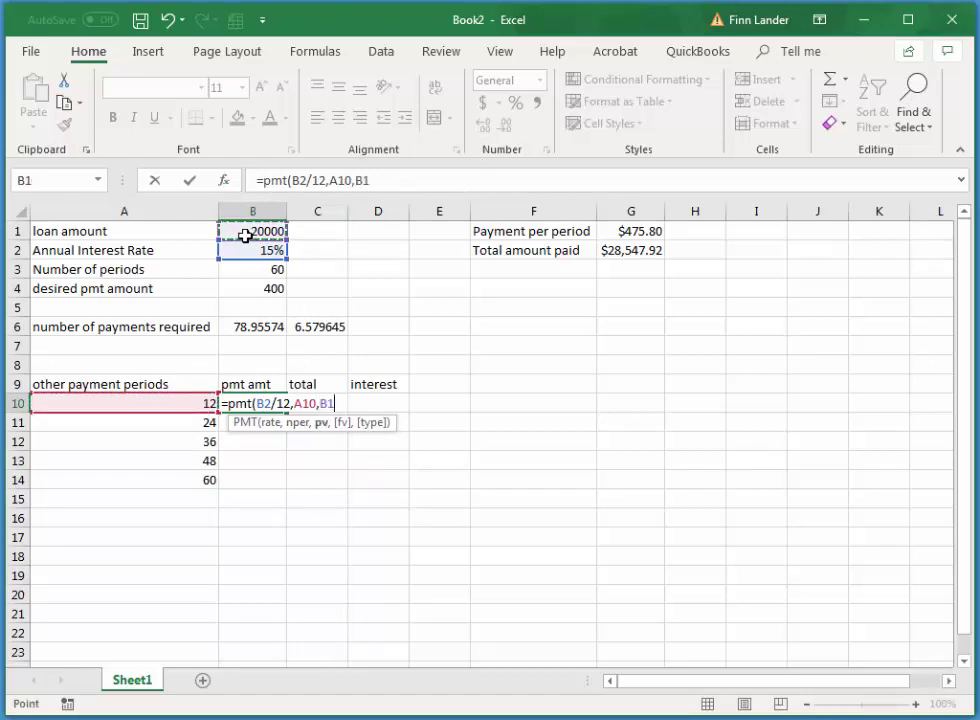
text())
key(Return)
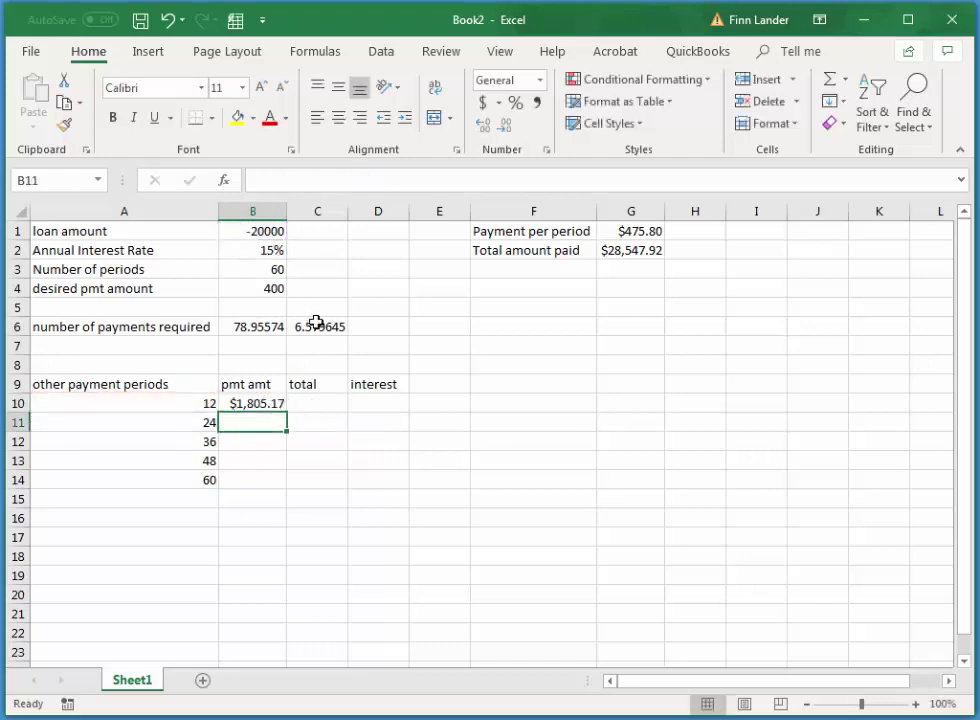
click(262, 404)
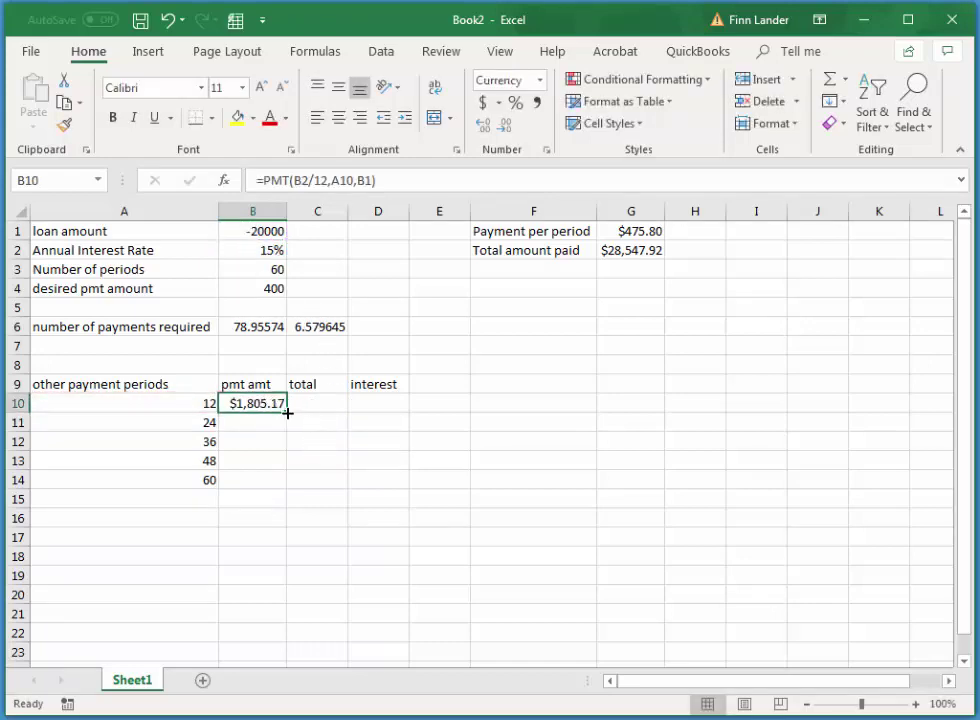
drag(287, 413, 282, 482)
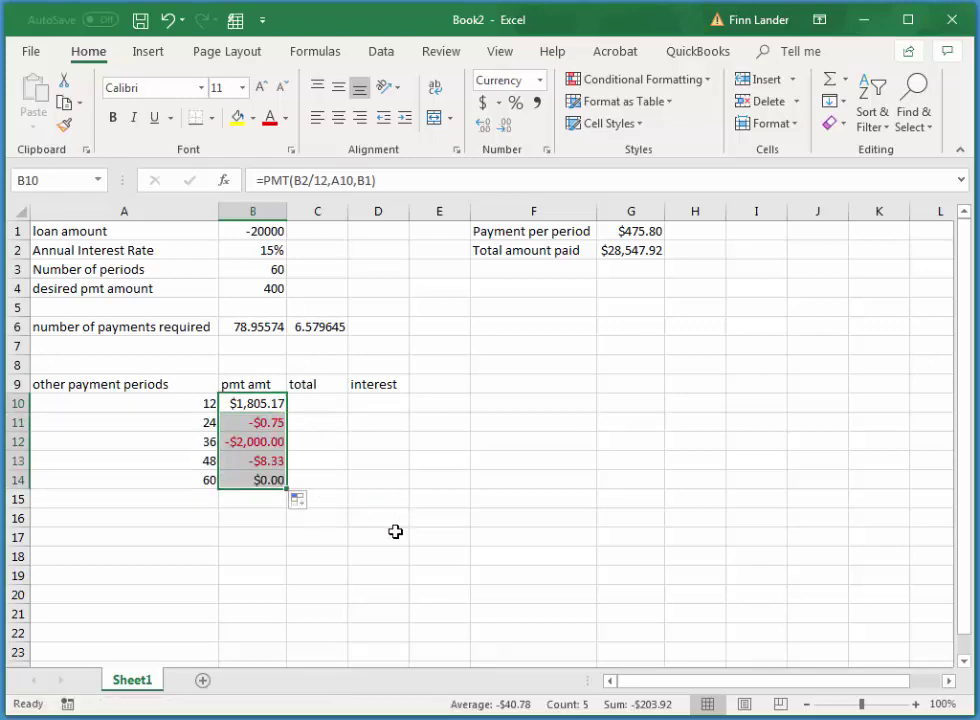
Make the rate and loan references absolute in B10, giving =PMT($B$2/12,A10,$B$1), and refill the formula down to B14.
click(258, 403)
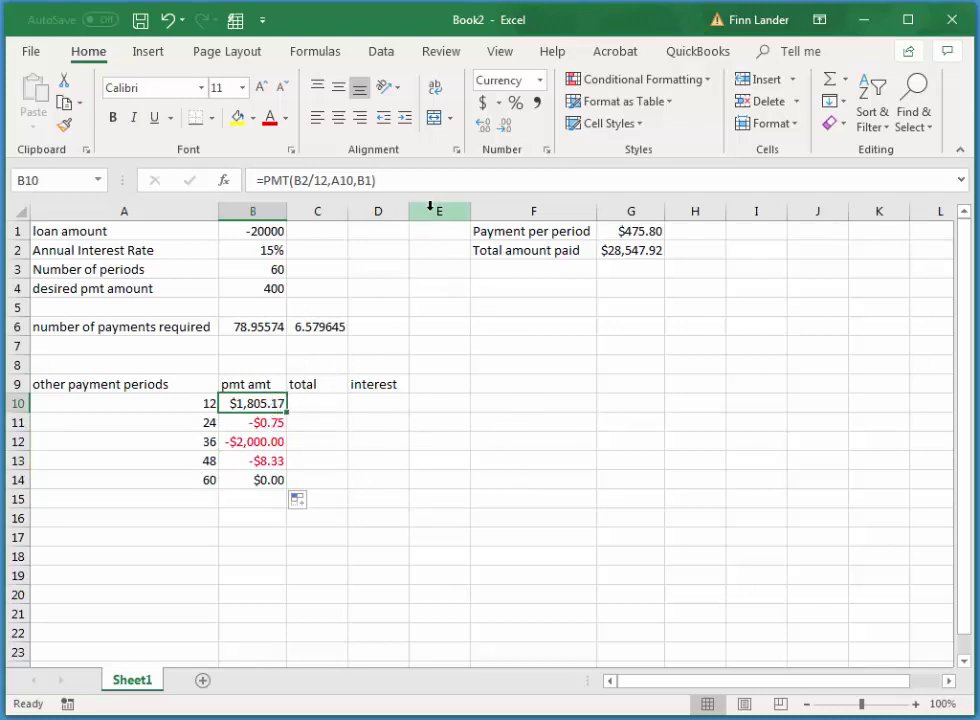
click(303, 181)
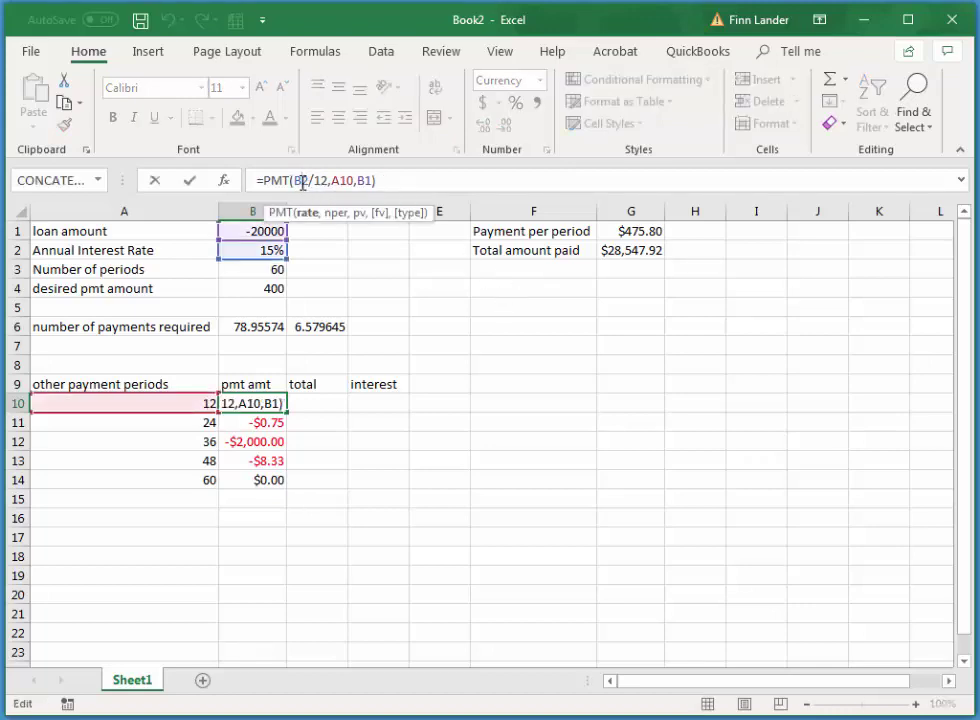
key(F4)
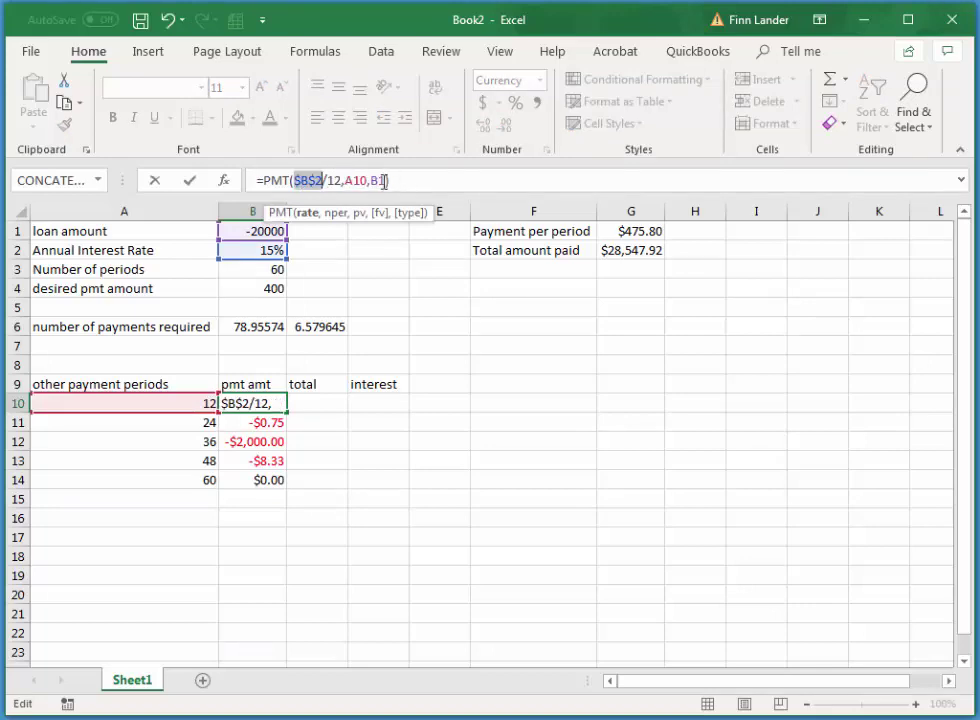
click(378, 180)
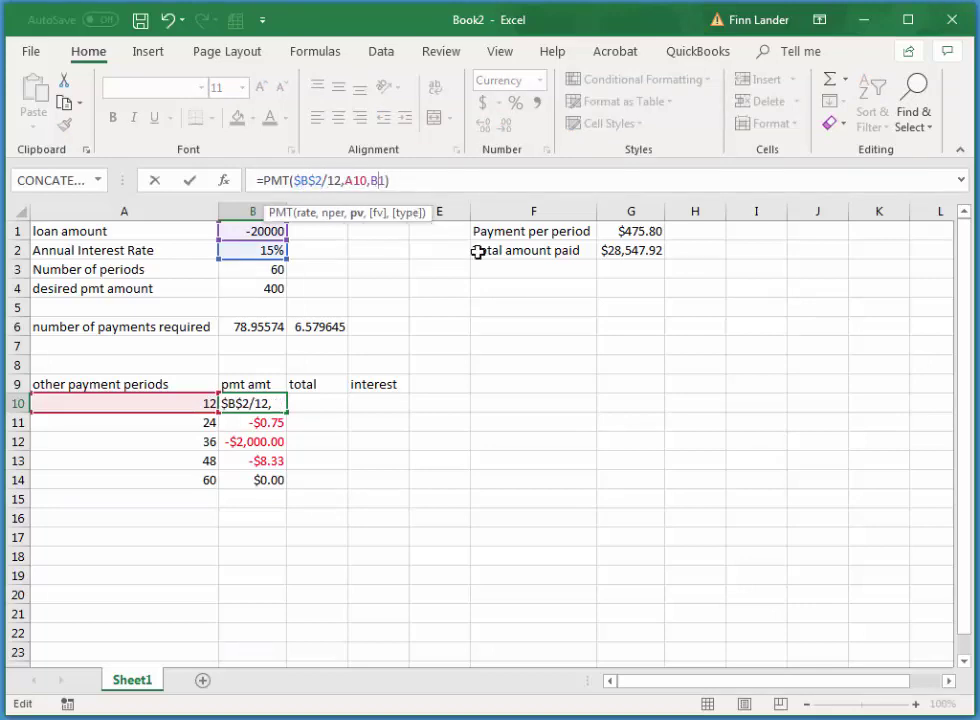
text(5)
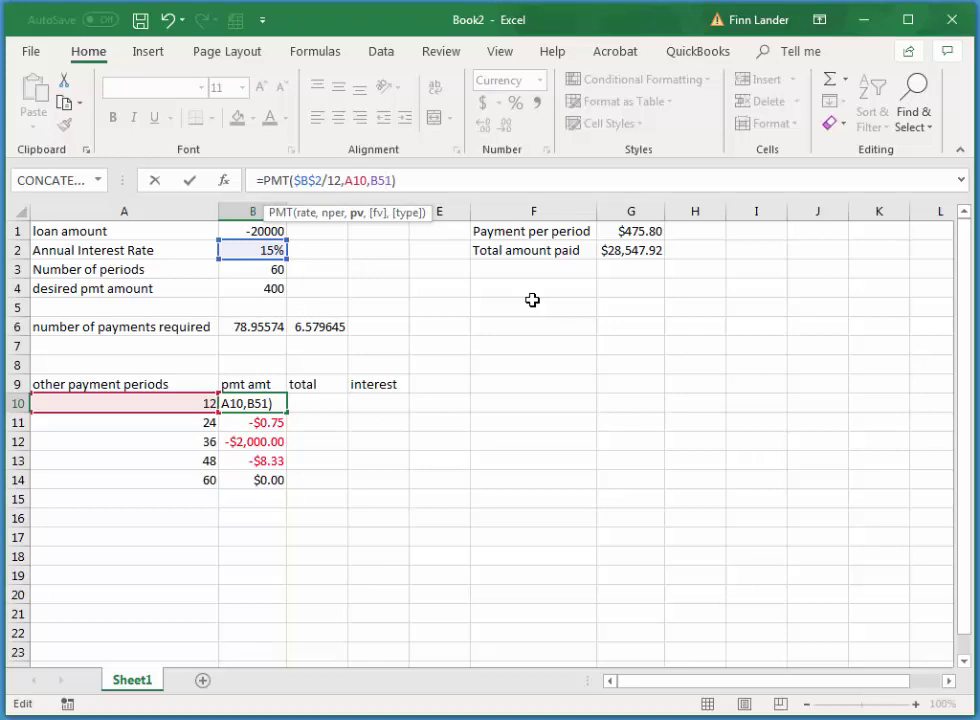
key(BackSpace)
key(F4)
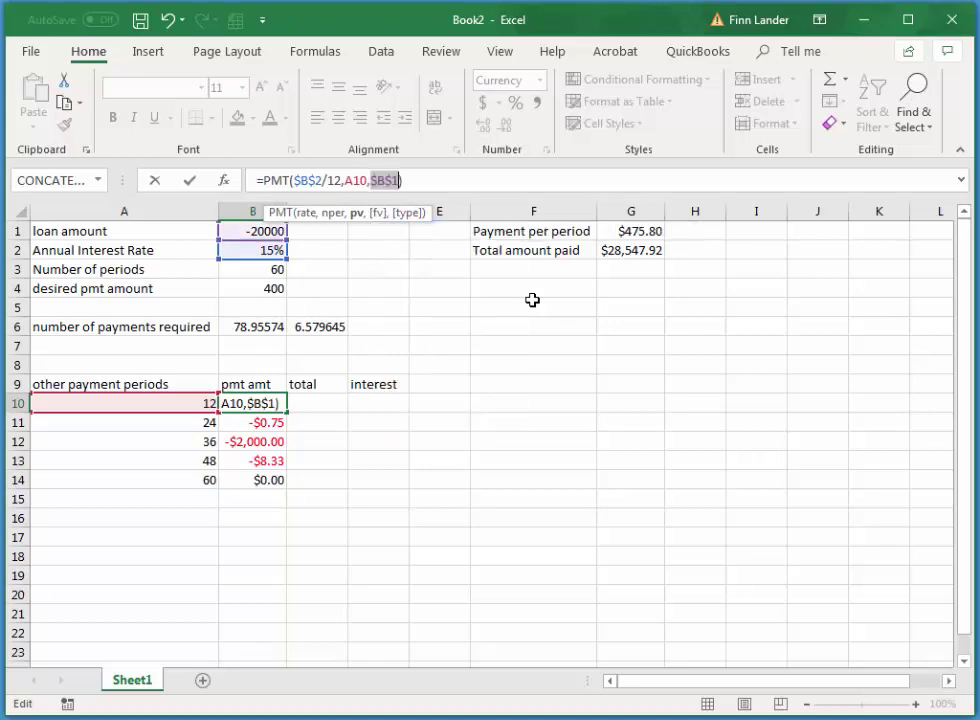
key(Return)
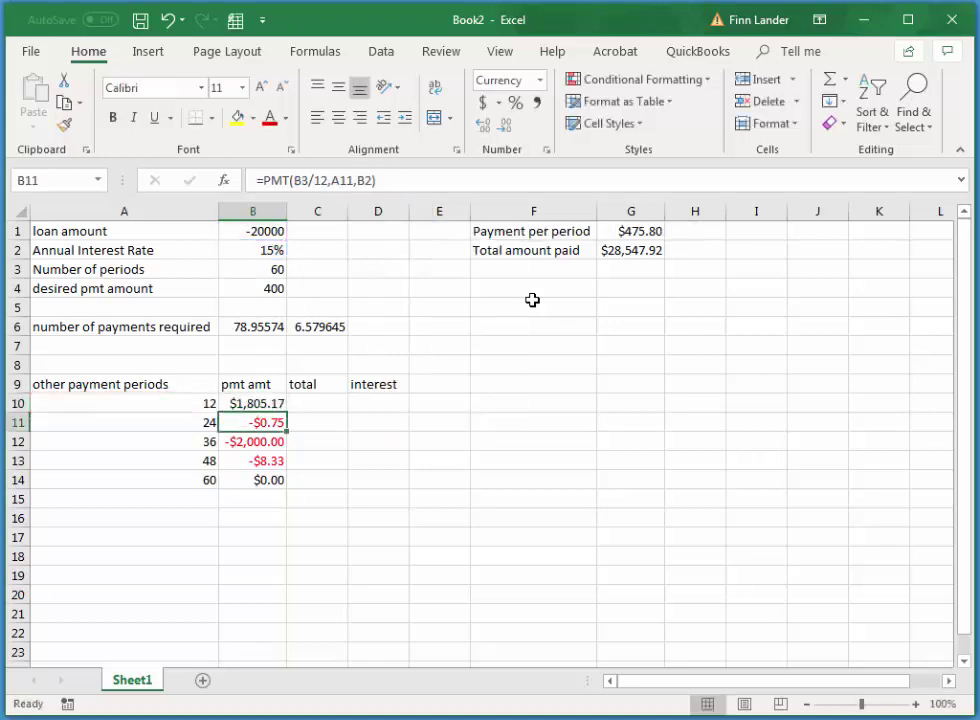
click(265, 403)
drag(287, 412, 290, 482)
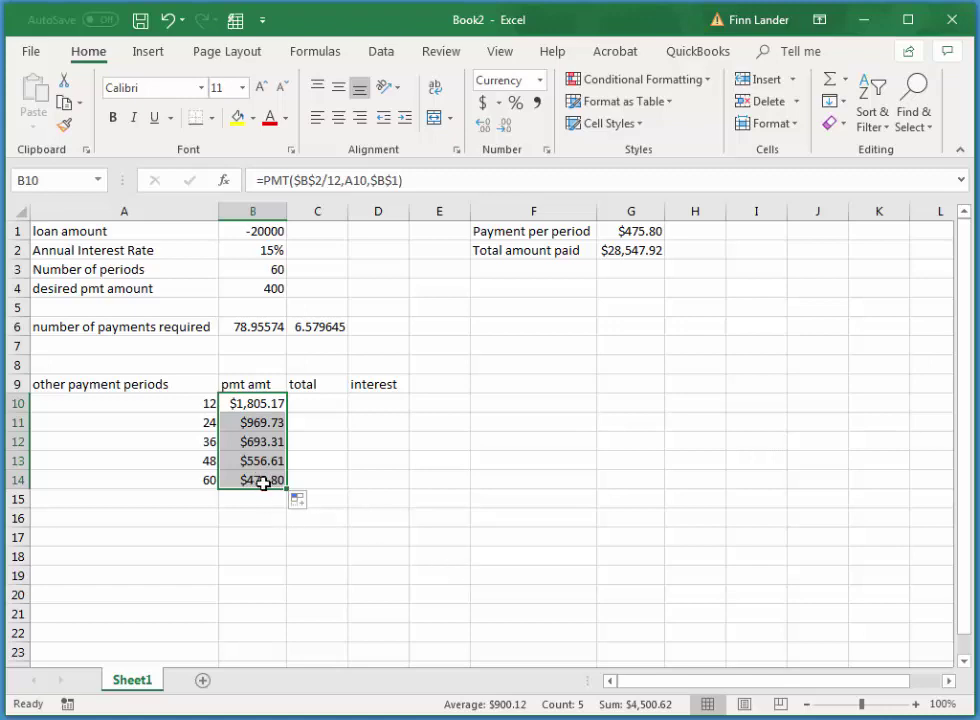
Calculate the total paid over 12 periods in C10 with =A10*B10.
click(306, 402)
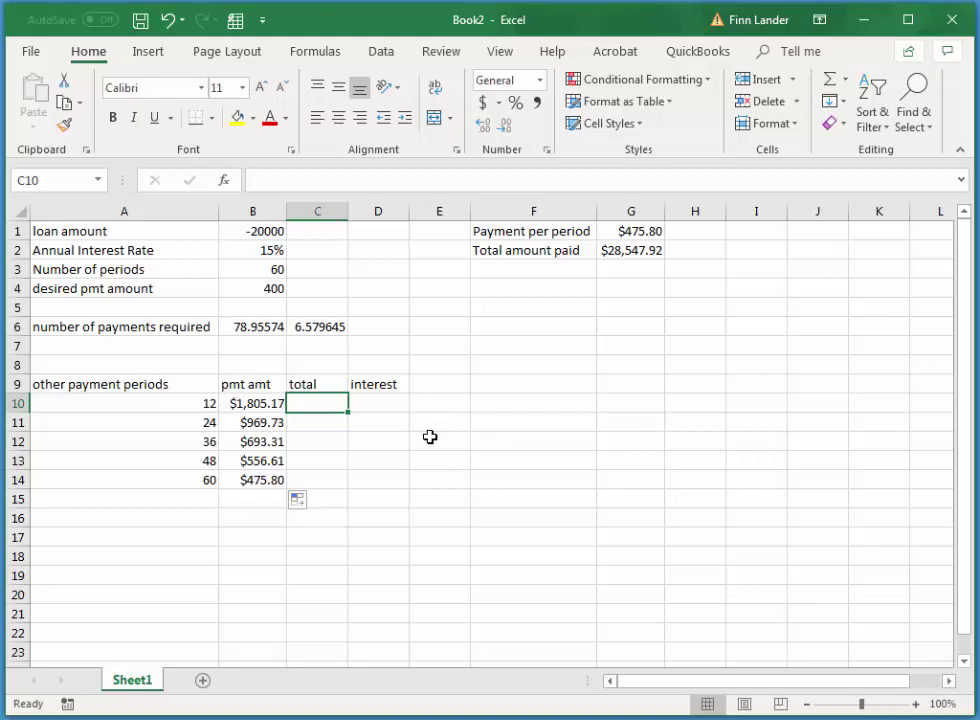
text(=)
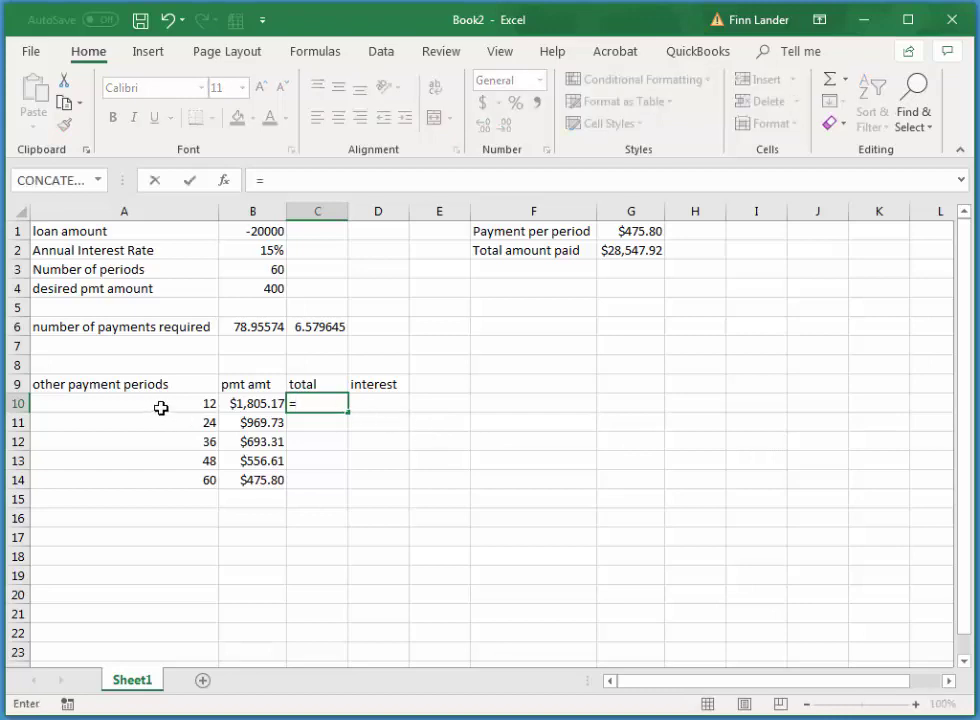
click(161, 407)
text(*)
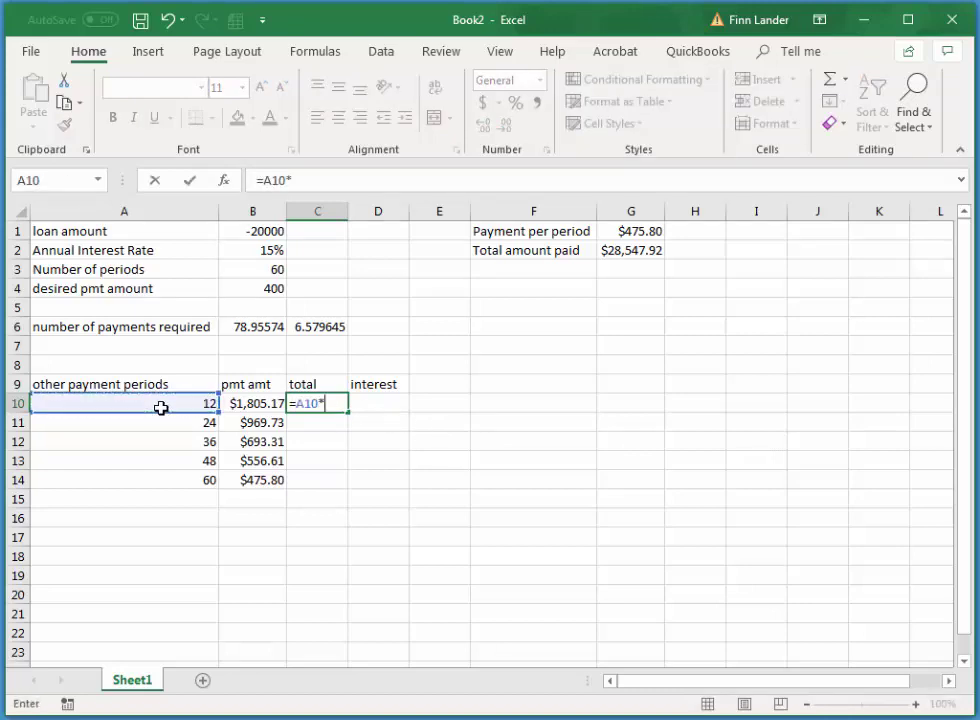
click(265, 401)
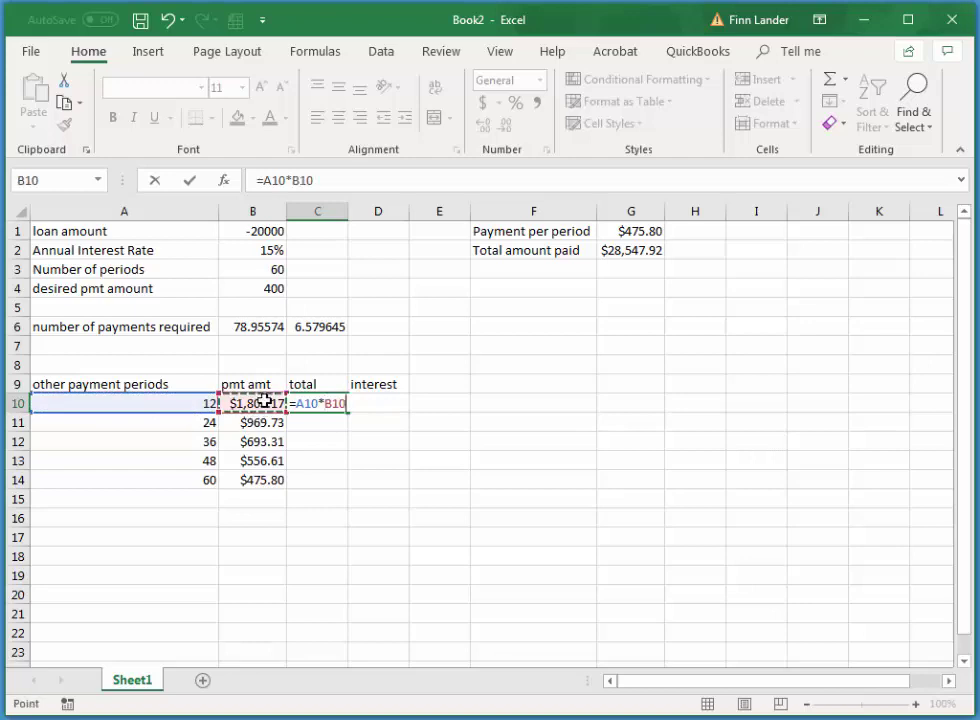
key(Return)
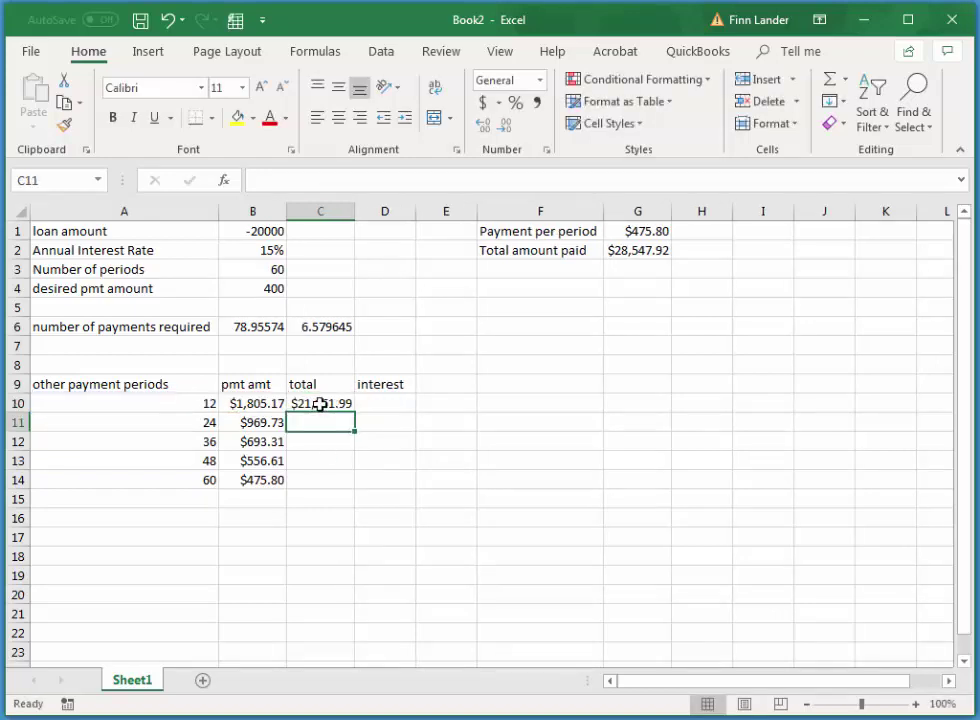
Calculate the interest in D10 with =C10+$B$1 and fill the total and interest formulas in C10:D10 down to row 14.
click(387, 408)
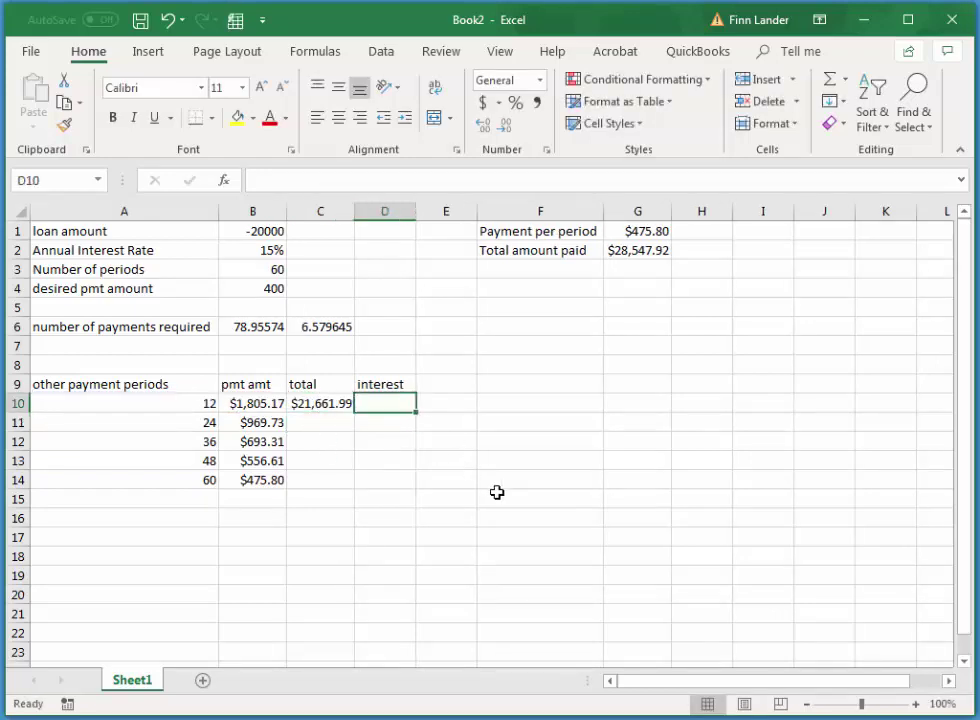
text(=)
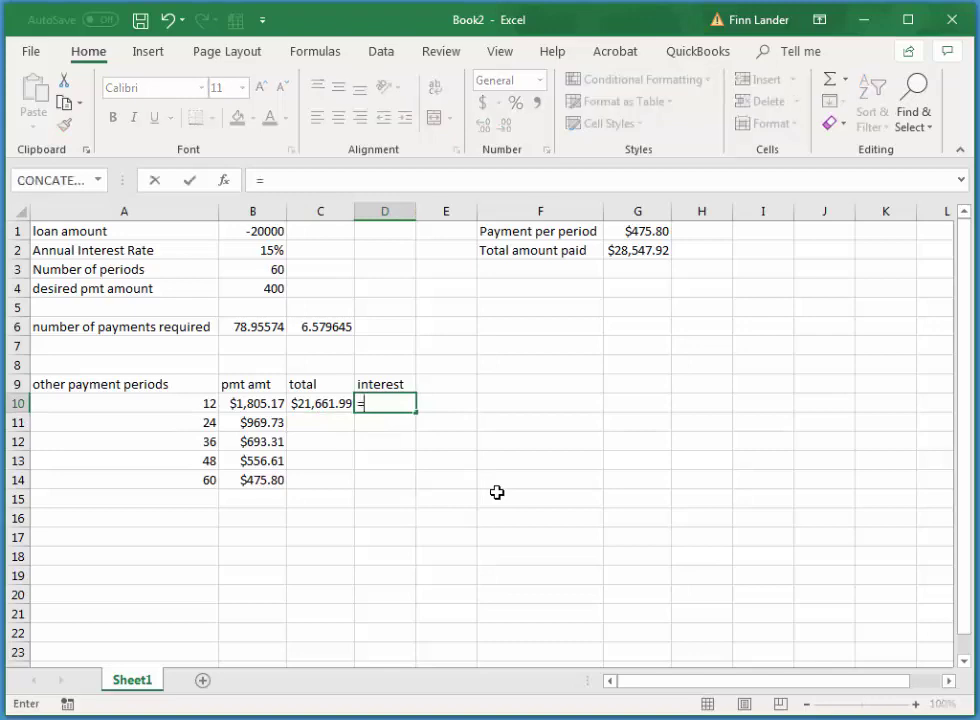
click(330, 404)
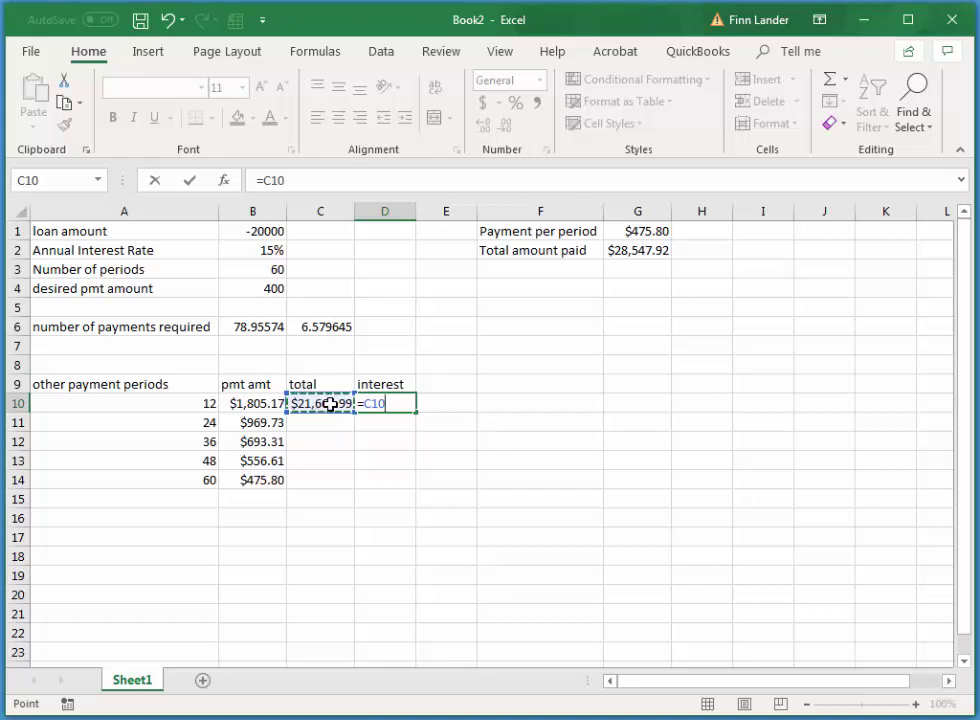
text(=)
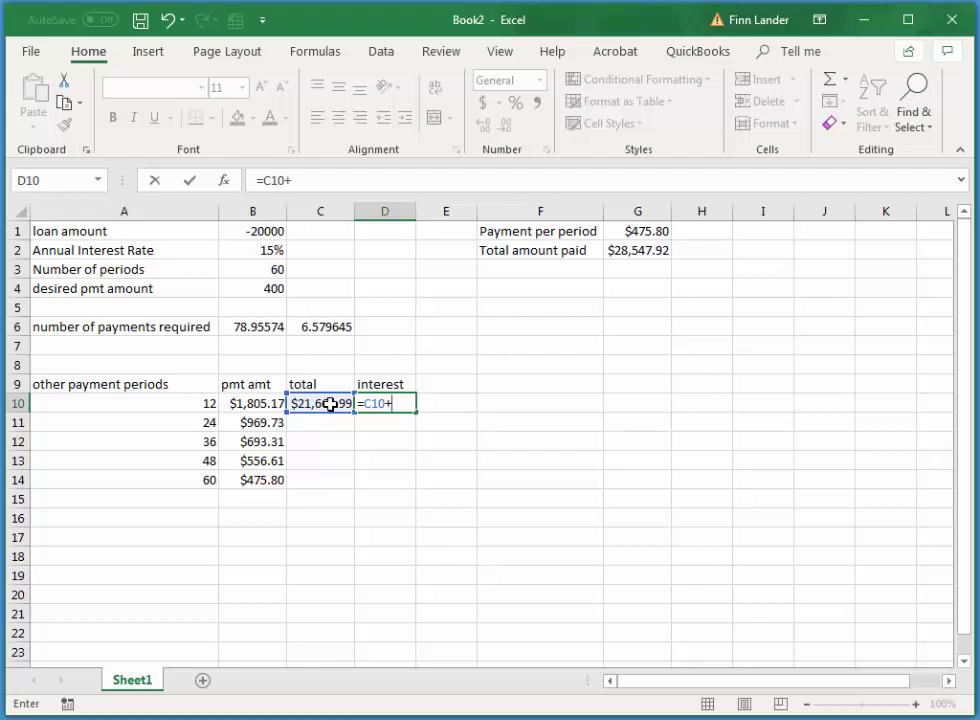
click(268, 233)
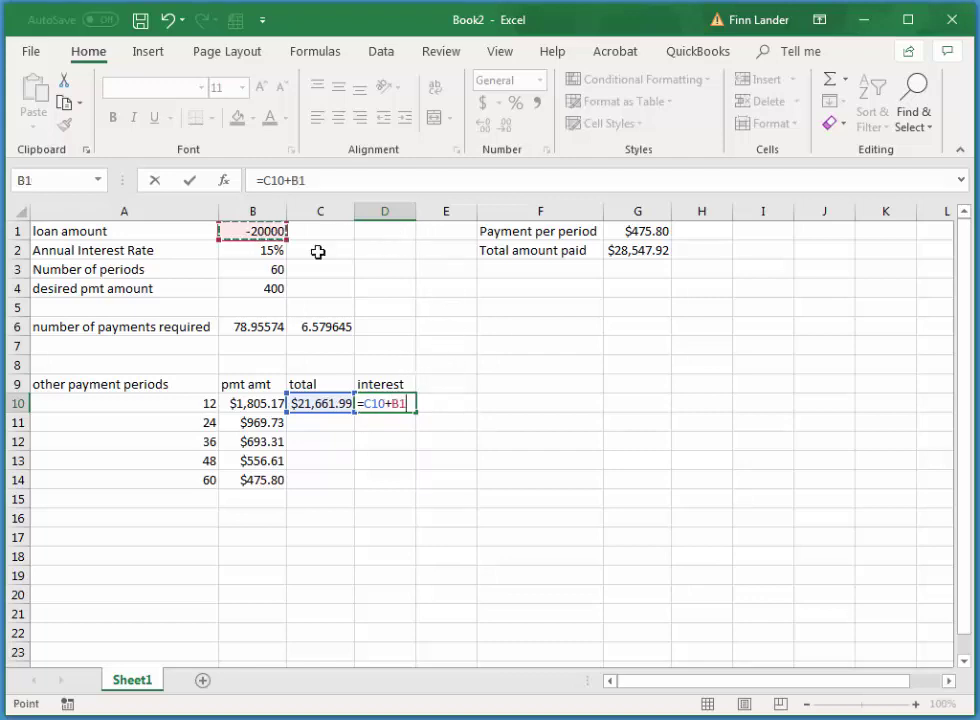
key(F4)
key(Return)
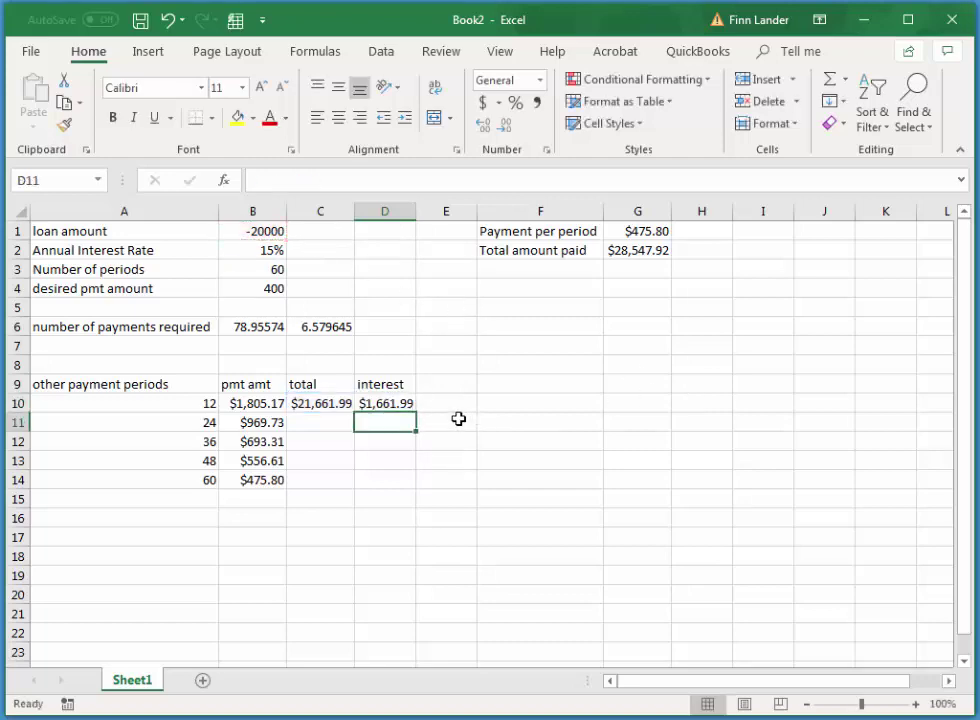
drag(304, 405, 429, 488)
click(535, 561)
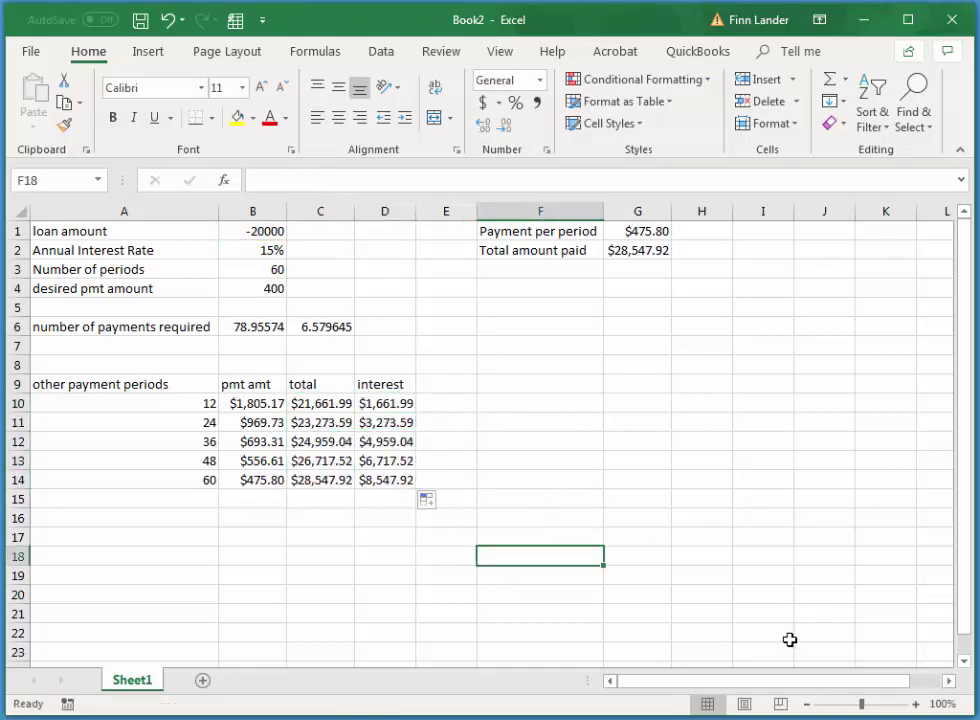